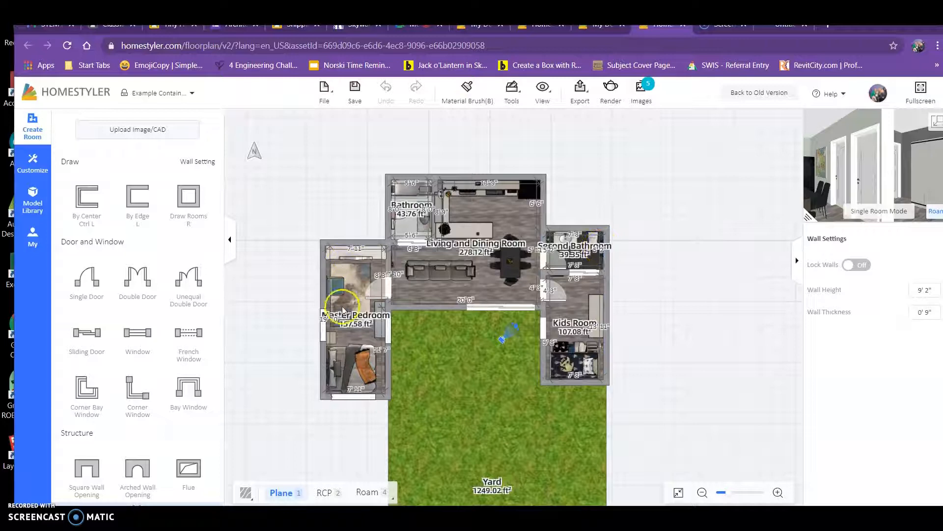
- Choose Living and Dining Room as the room type for the large central room
left_click(480, 247)
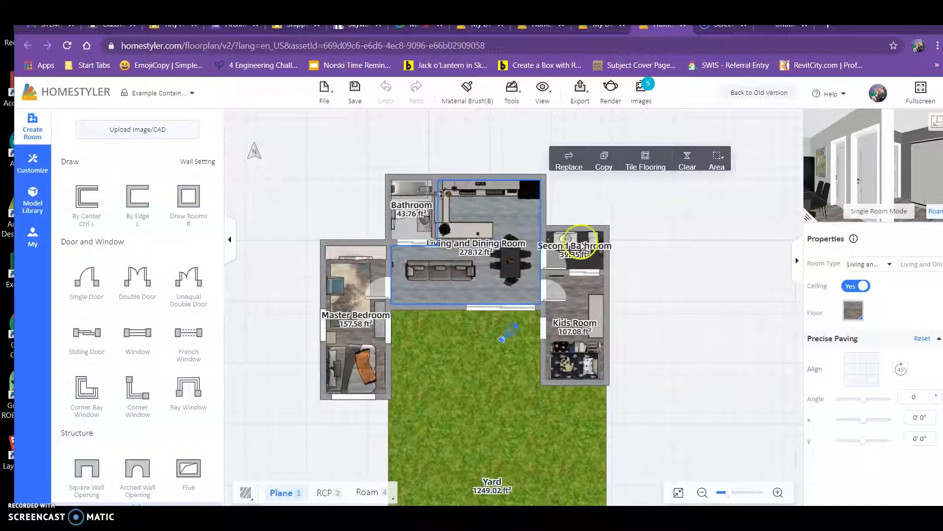
left_click(872, 265)
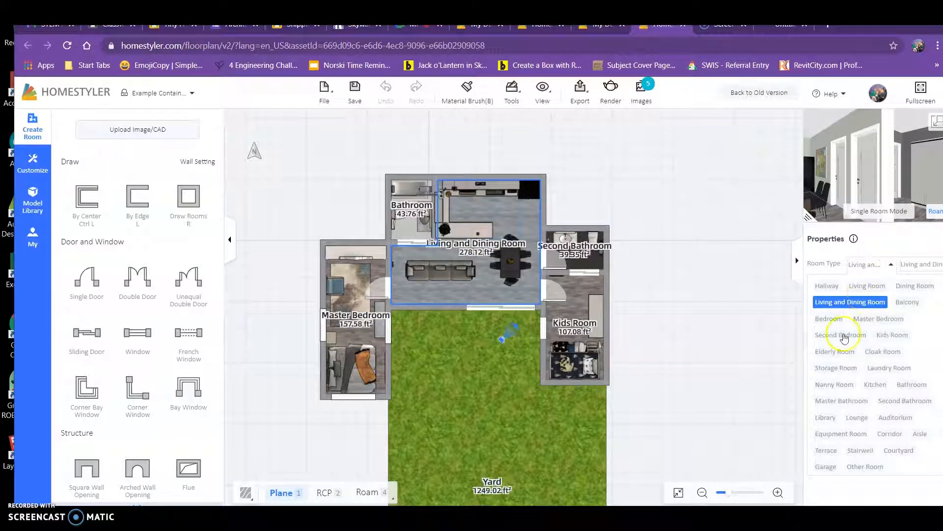
left_click(850, 302)
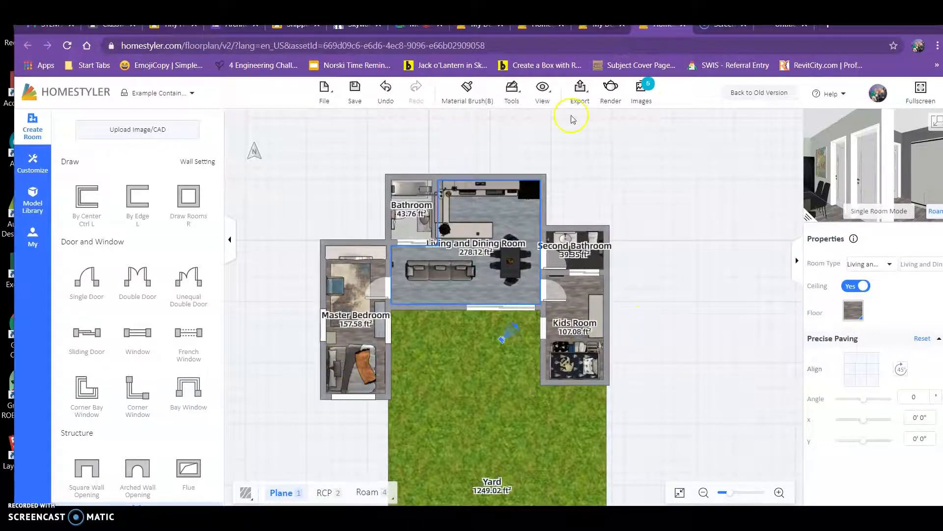
- Open the project's rendered images gallery and start creating a new Normal render
left_click(642, 110)
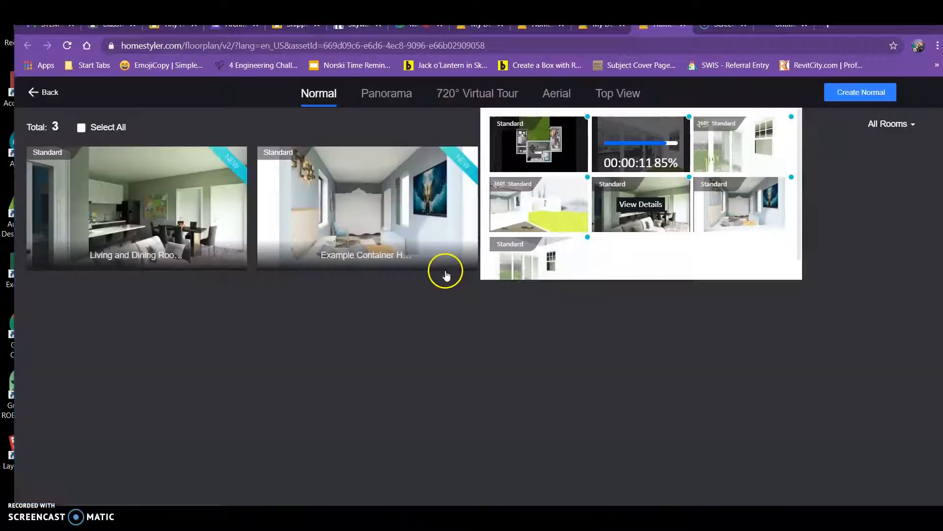
left_click(318, 103)
left_click(884, 106)
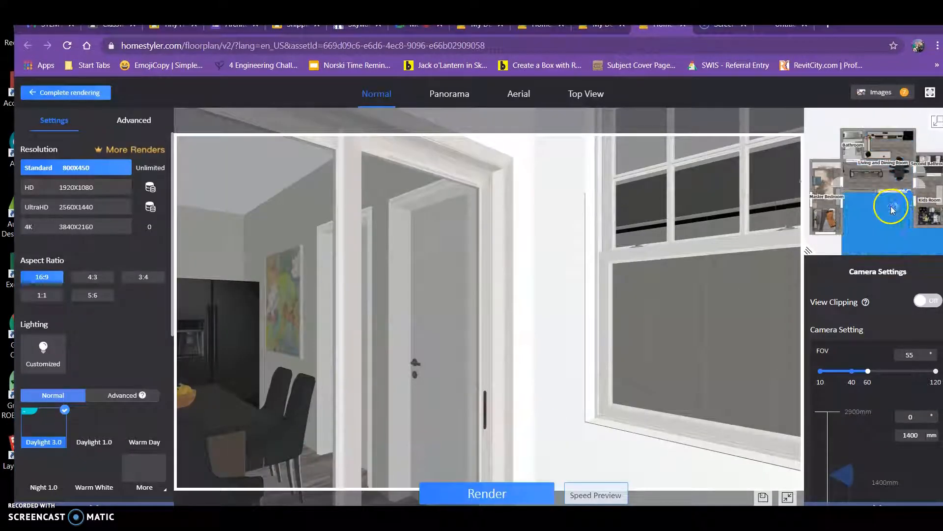
- Place the camera at the bed end of the Master Bedroom facing the wardrobe and render the view at Standard resolution
left_click_drag(895, 211, 824, 187)
left_click(819, 215)
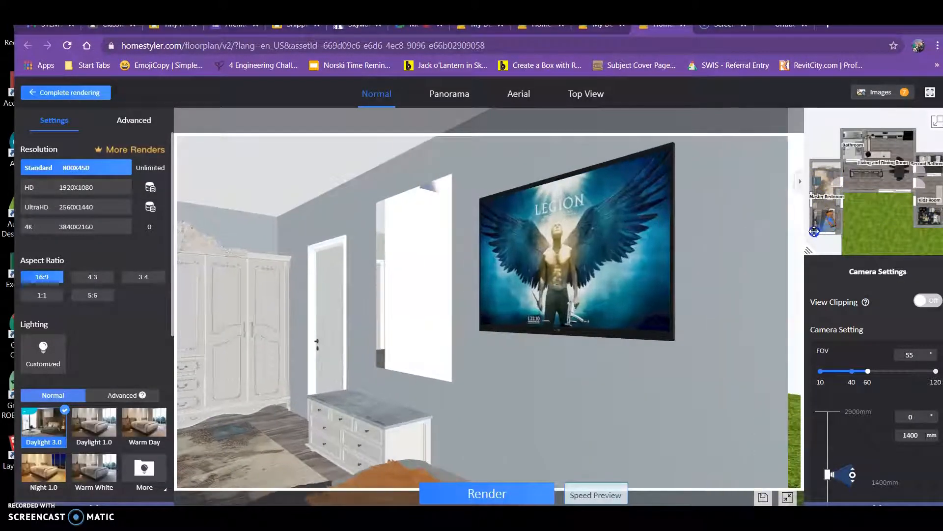
left_click_drag(828, 215, 822, 212)
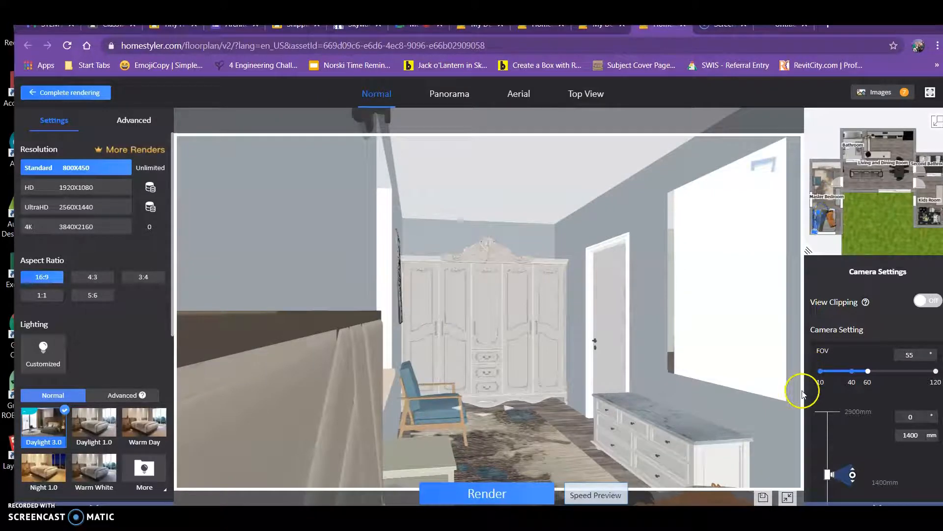
left_click(486, 493)
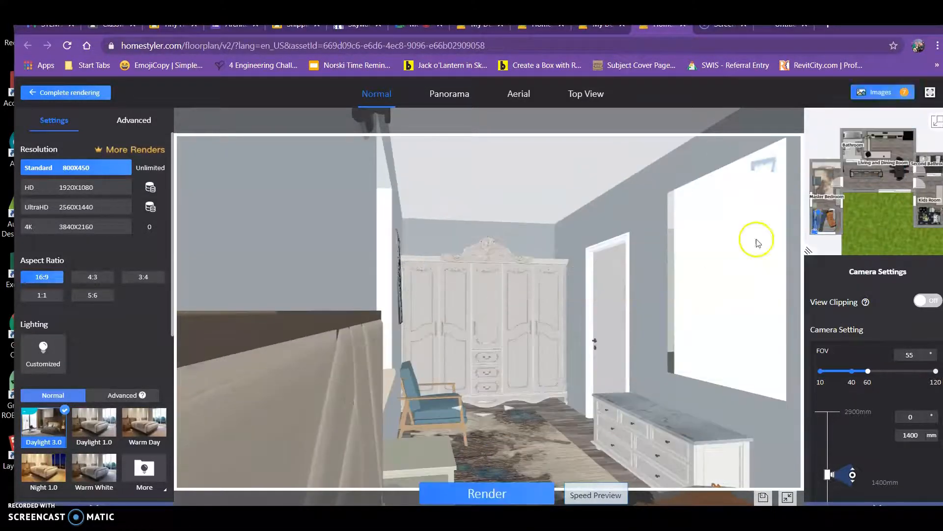
- Move the camera to the far end of the Master Bedroom, turn it toward the bed and windows, and render the view
mouse_move(815, 218)
left_mouse_down()
mouse_move(816, 160)
mouse_move(835, 185)
mouse_move(819, 202)
left_mouse_up()
left_click(816, 166)
left_click_drag(816, 164, 819, 191)
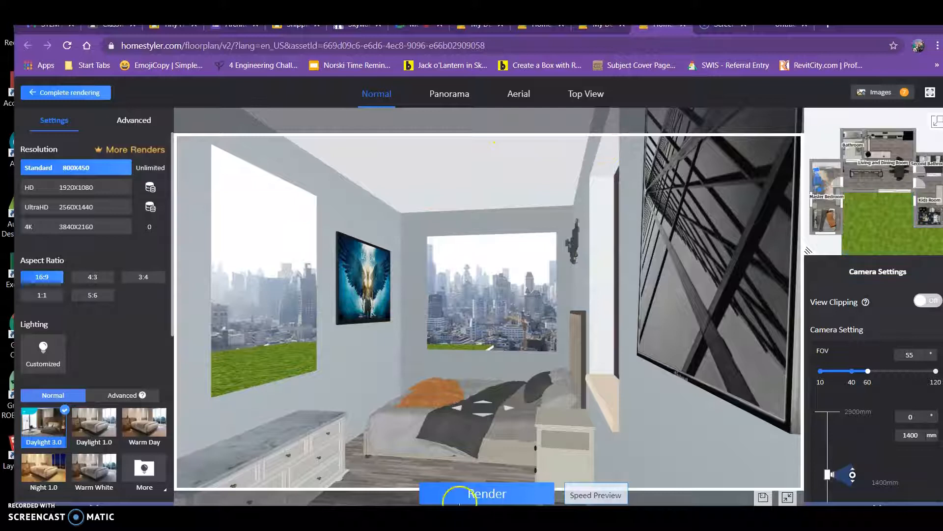
left_click(479, 496)
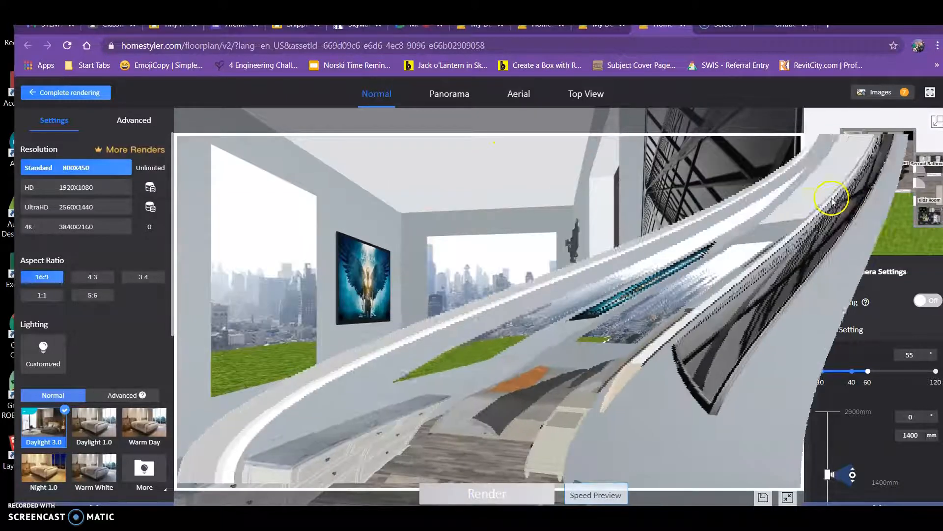
- Place the camera behind the sofa in the Living and Dining Room facing the kitchen and dining table, and render the view
left_click_drag(818, 169, 863, 183)
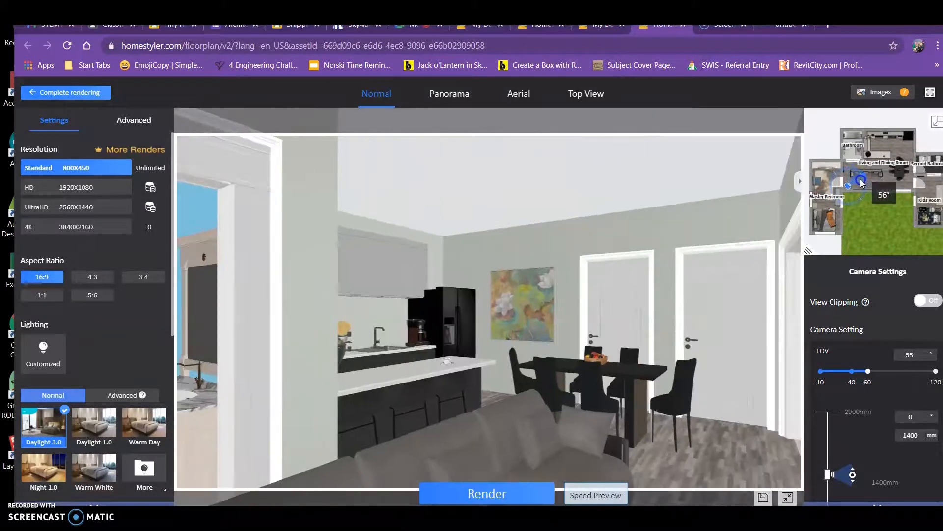
left_click(516, 495)
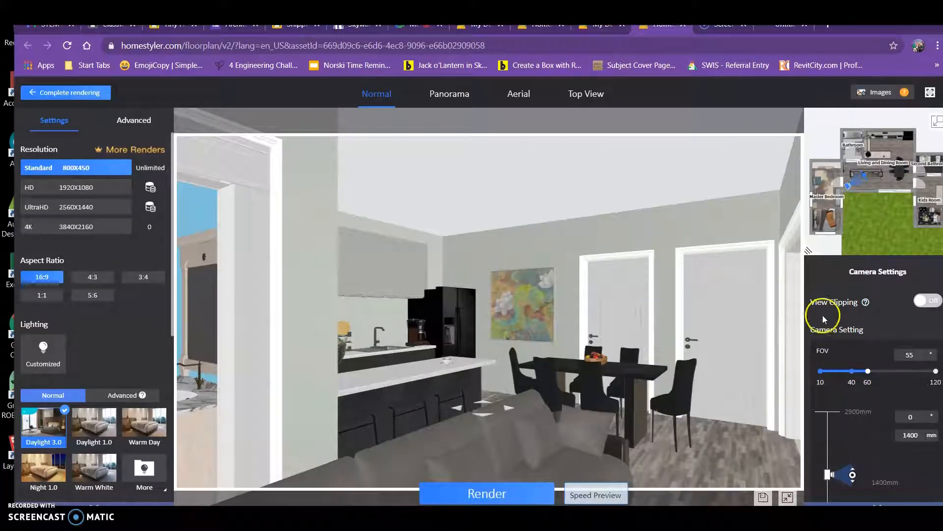
- Move the camera into the Bathroom, tilt it down to -26°, and widen its field of view to 115°
left_click_drag(847, 180, 851, 150)
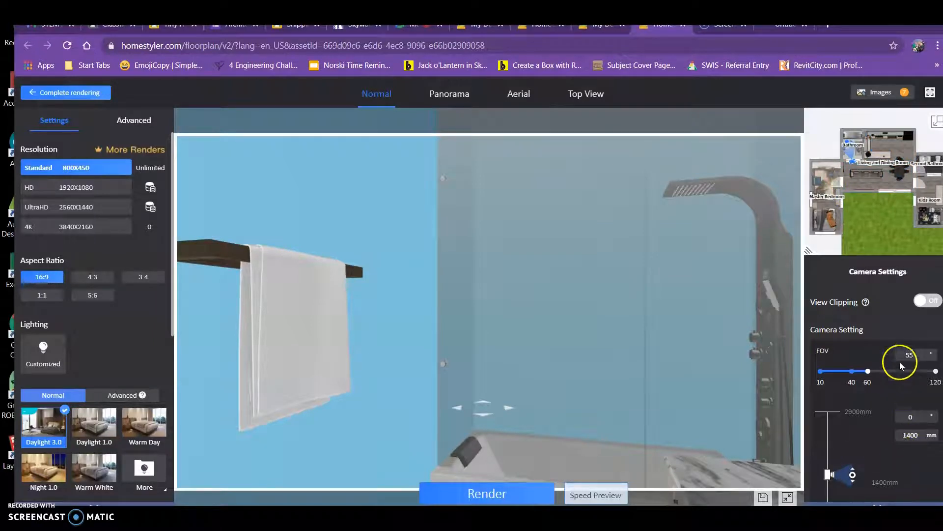
scroll(909, 356, "down", 2)
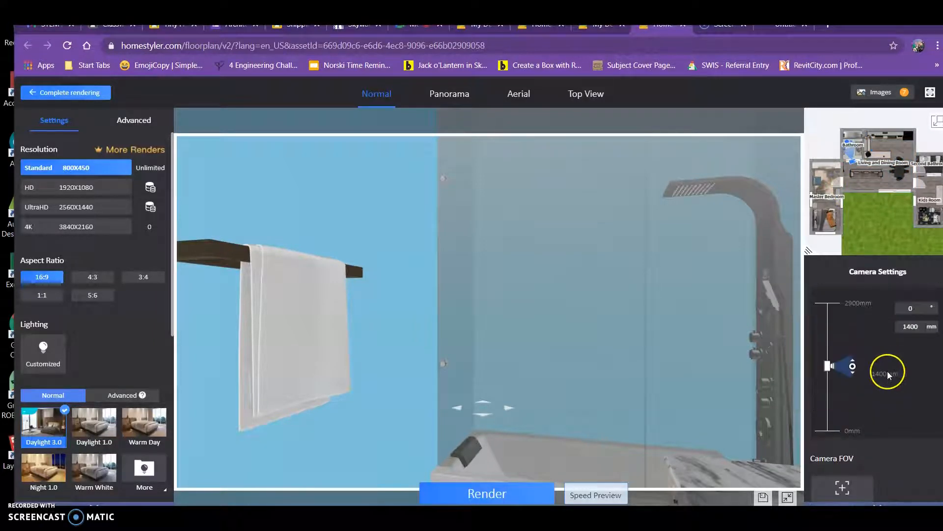
scroll(888, 374, "up", 2)
scroll(893, 384, "down", 2)
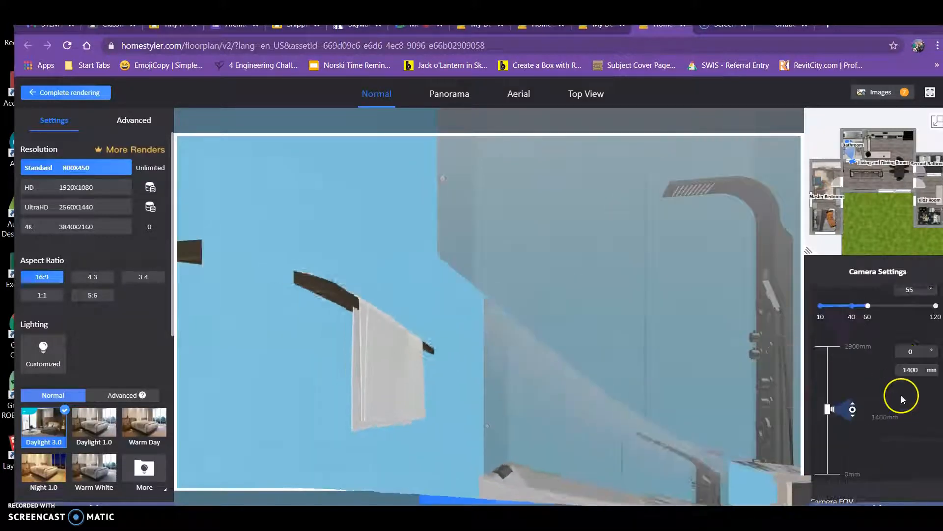
scroll(904, 391, "up", 2)
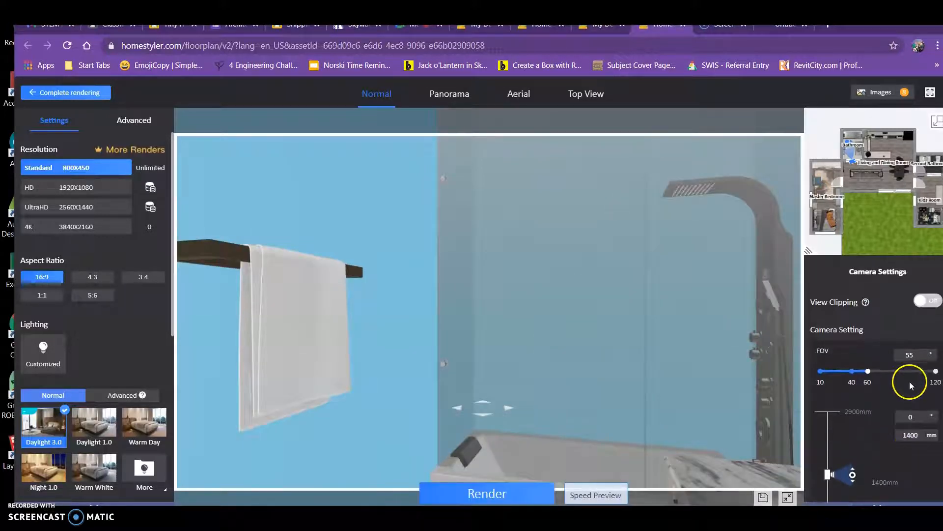
left_click_drag(852, 475, 867, 500)
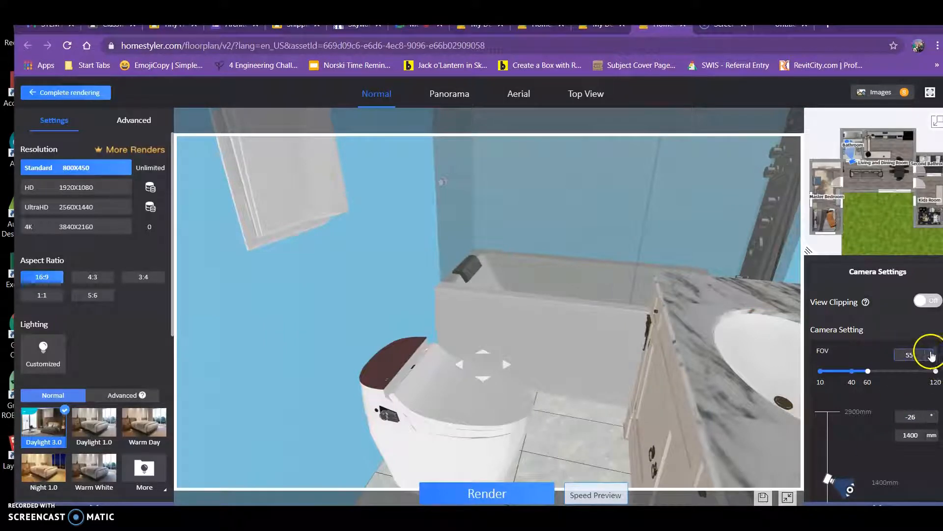
left_click_drag(856, 375, 930, 384)
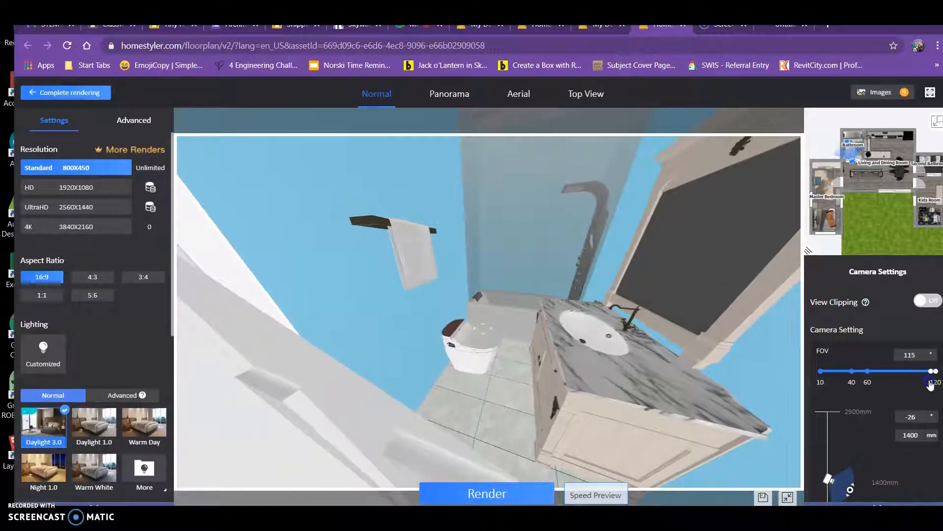
- Try to render the Bathroom, shift the camera out of the wall, and render the view again
left_click(503, 493)
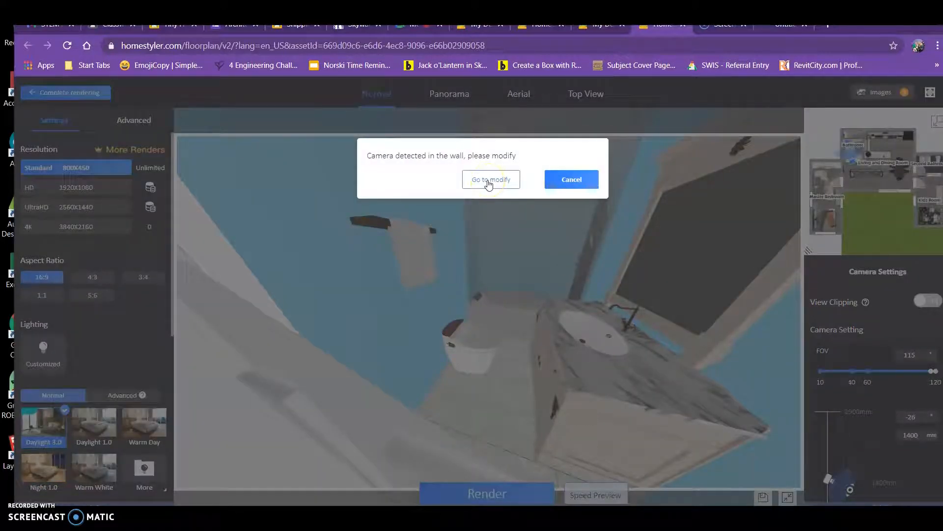
left_click(571, 179)
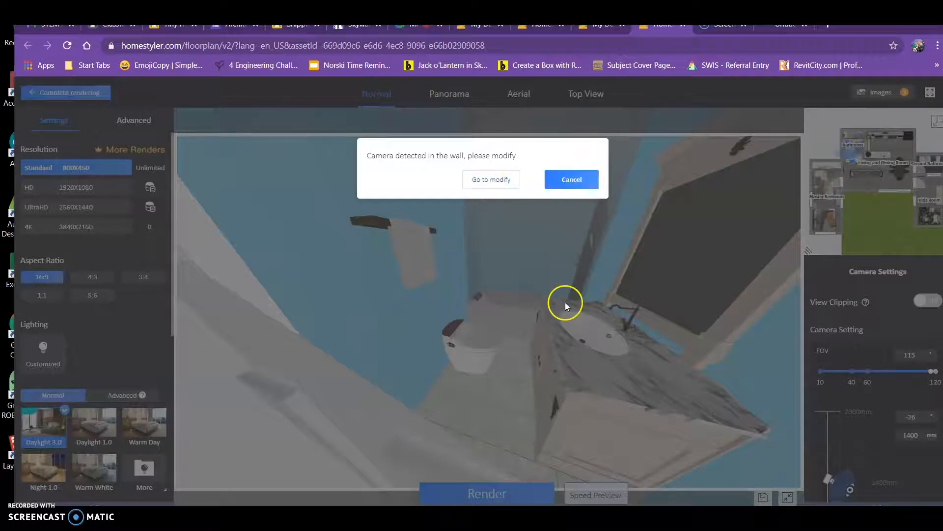
left_click_drag(851, 162, 853, 159)
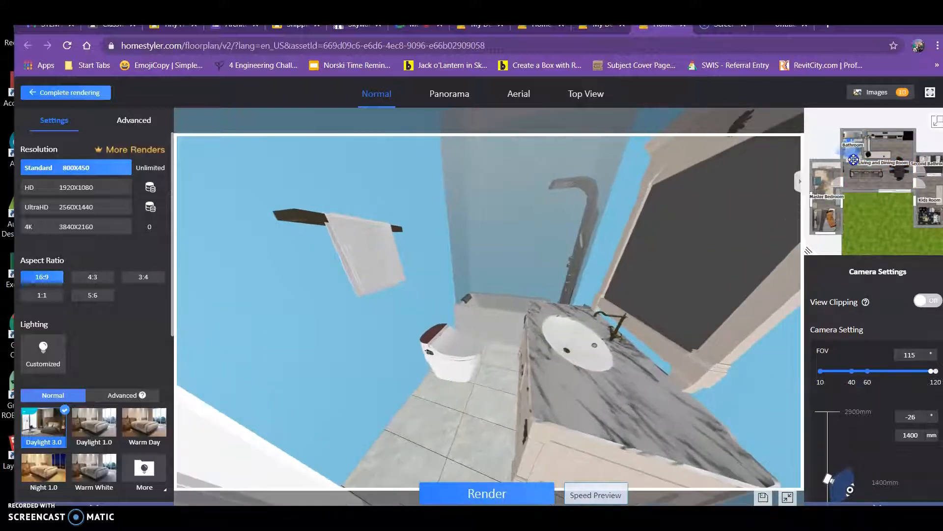
left_click(508, 493)
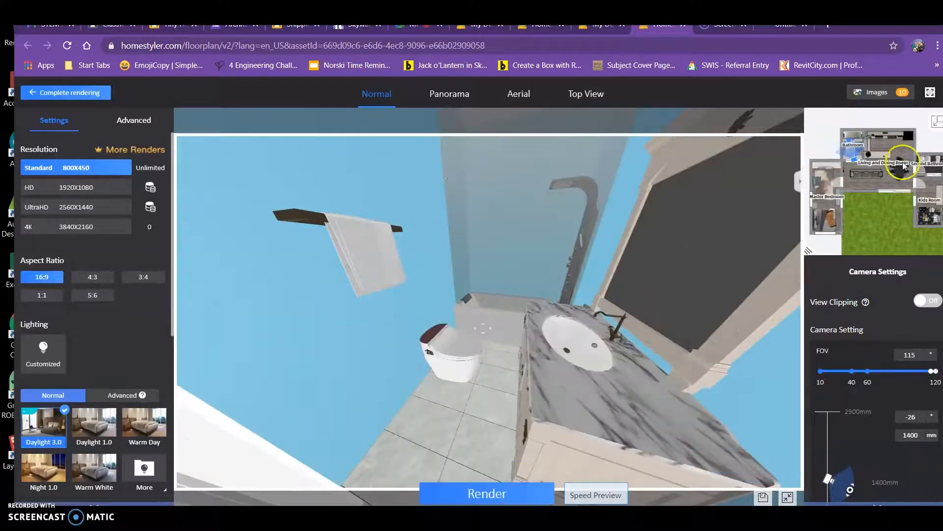
- Render the Living and Dining Room from the corner by the dining table with a 99° field of view and -5° tilt
left_click_drag(902, 187, 912, 186)
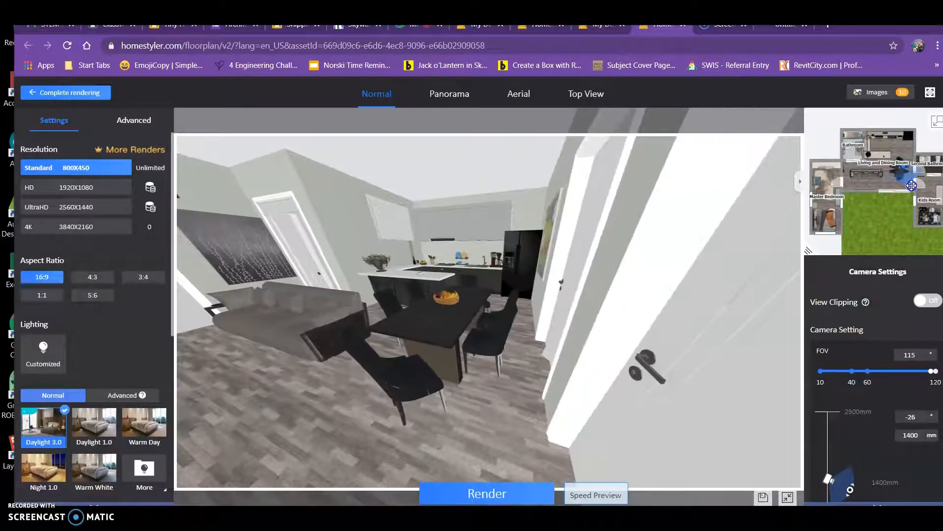
mouse_move(932, 372)
left_mouse_down()
mouse_move(868, 372)
mouse_move(915, 375)
left_mouse_up()
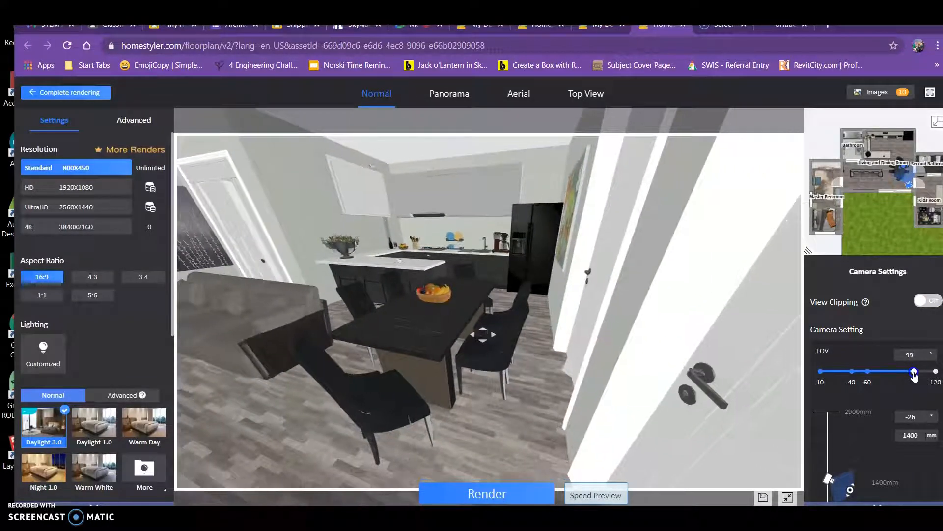
left_click_drag(850, 490, 855, 484)
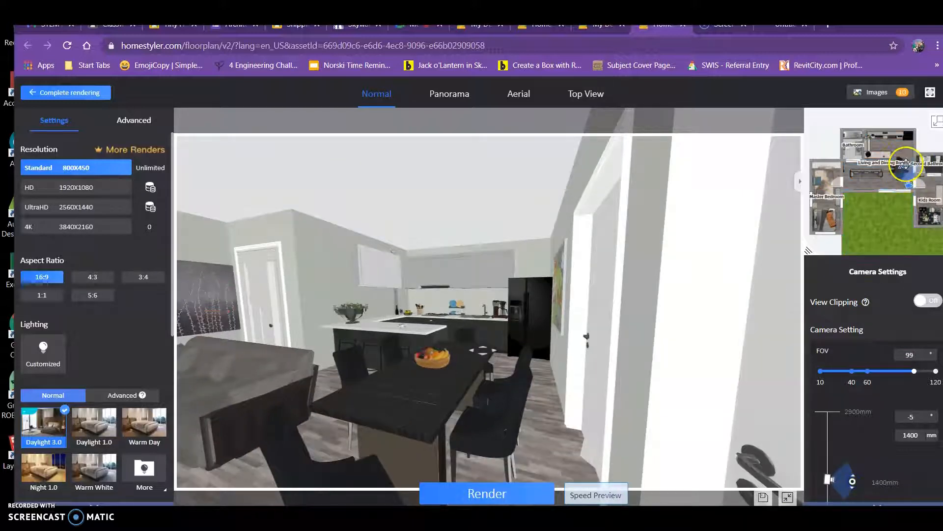
left_click_drag(904, 167, 899, 169)
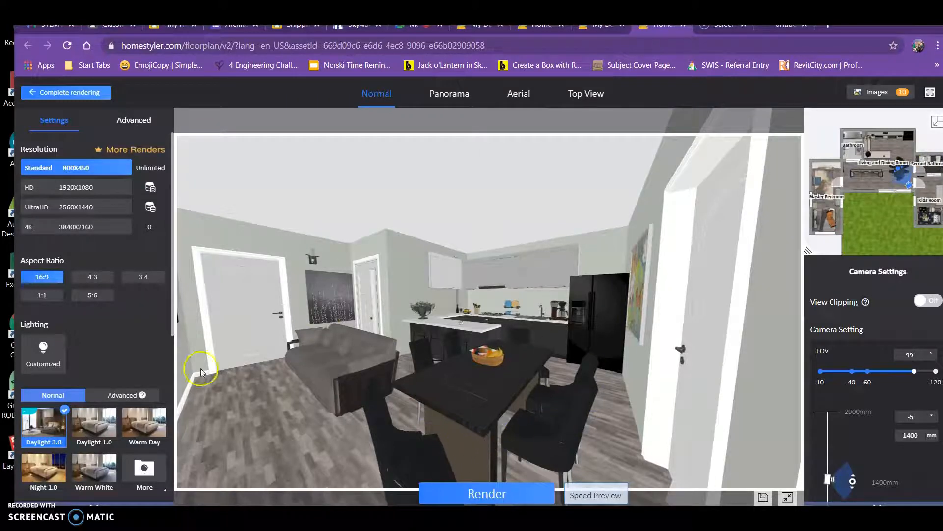
left_click(448, 501)
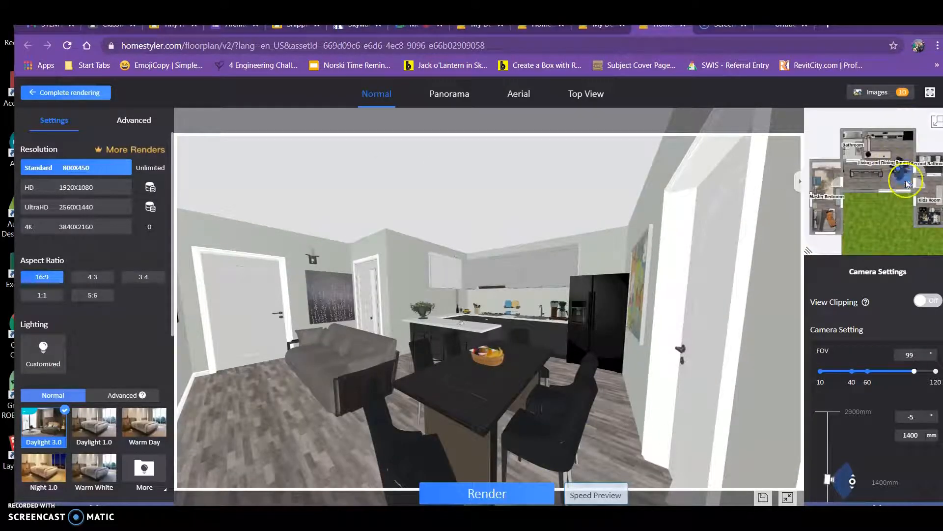
- Move the camera into the Kids Room and open the gallery of Normal renders
left_click_drag(921, 189, 929, 193)
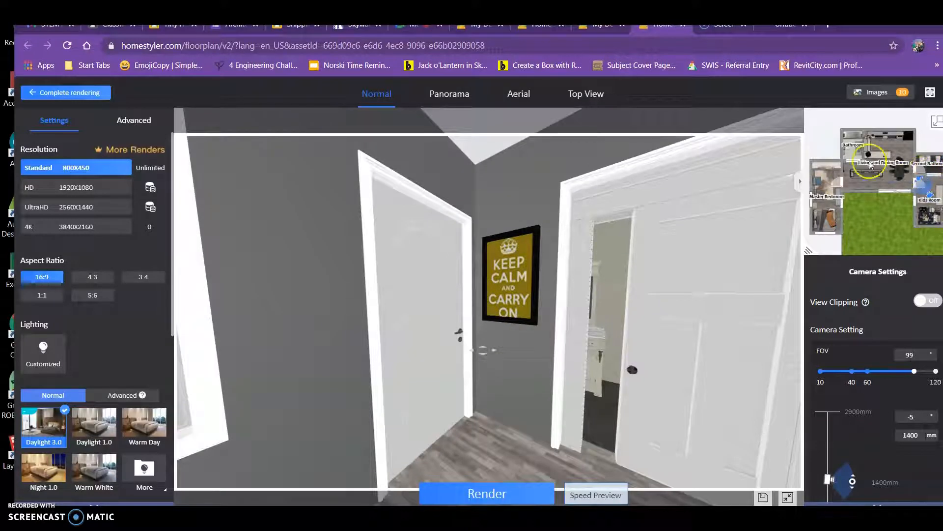
left_click(889, 93)
left_click(880, 93)
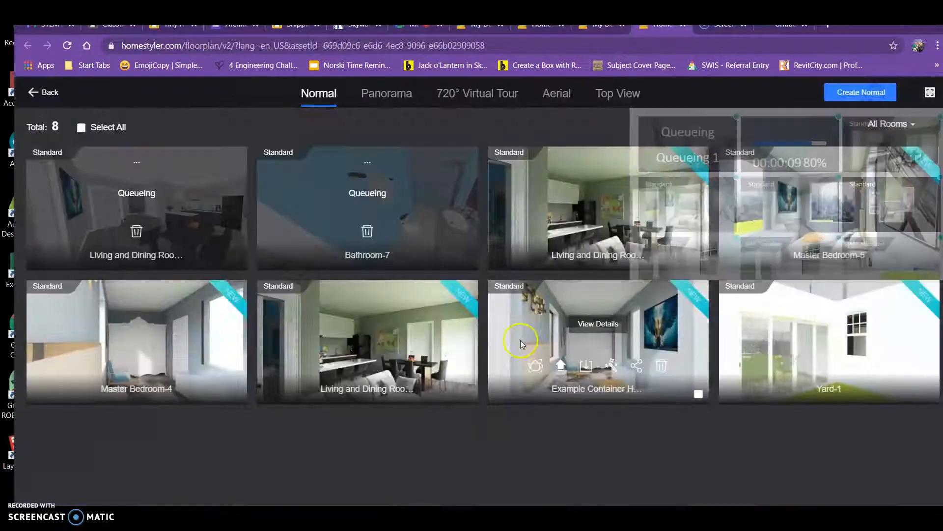
- Browse the Normal renders, view the details of Living and Dining Room-6, and return to the gallery
mouse_move(402, 296)
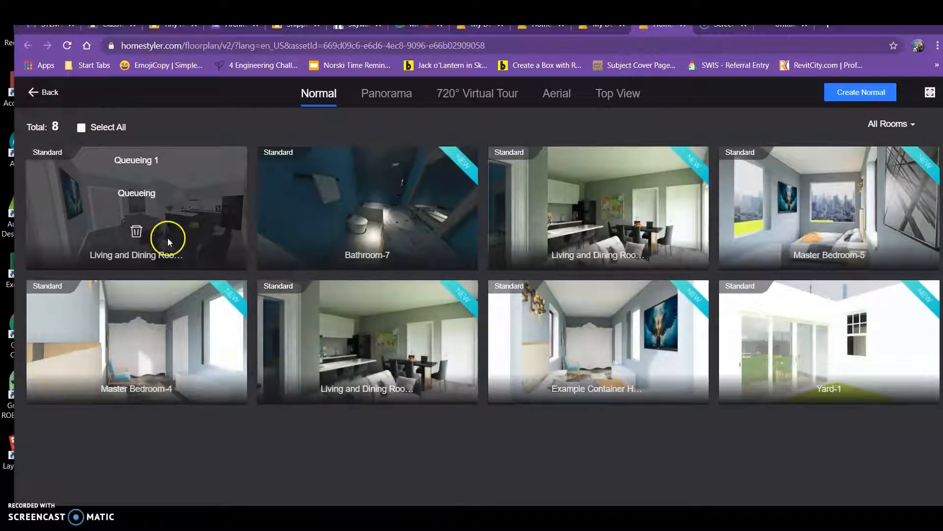
mouse_move(443, 258)
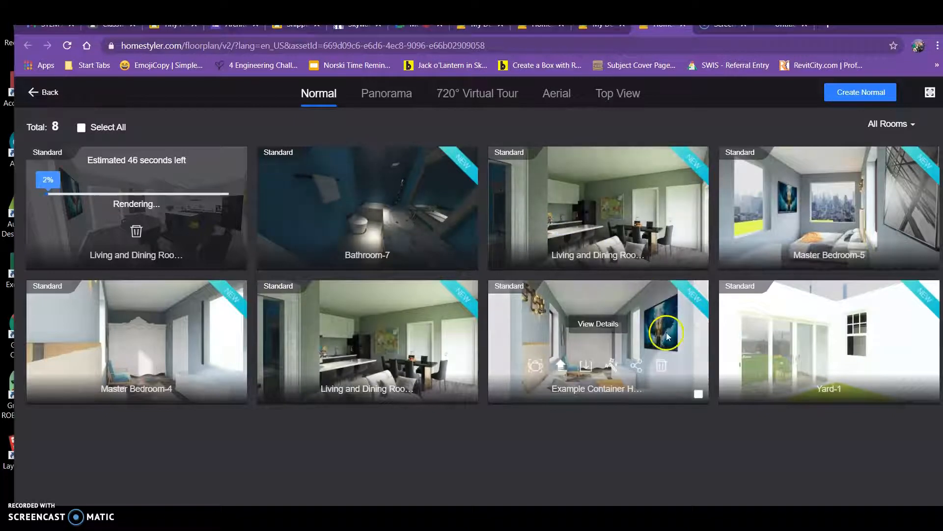
left_click(757, 238)
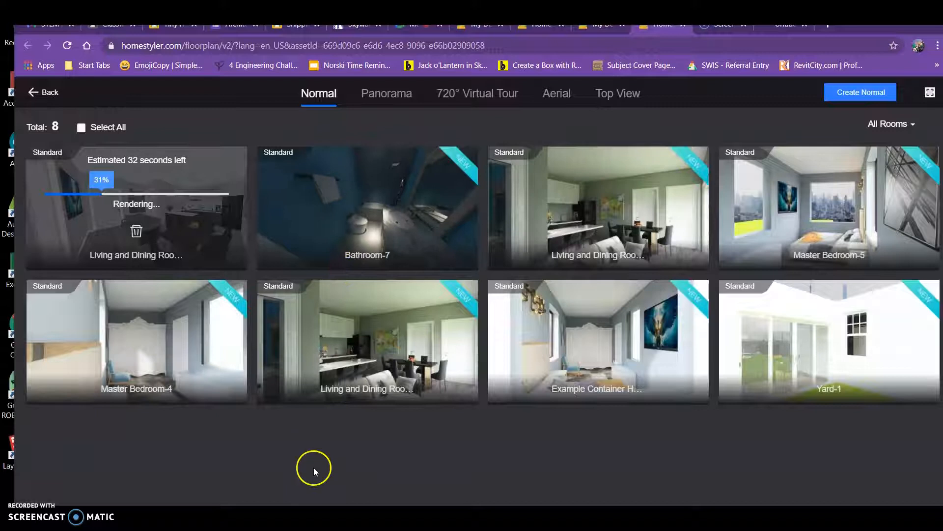
mouse_move(682, 207)
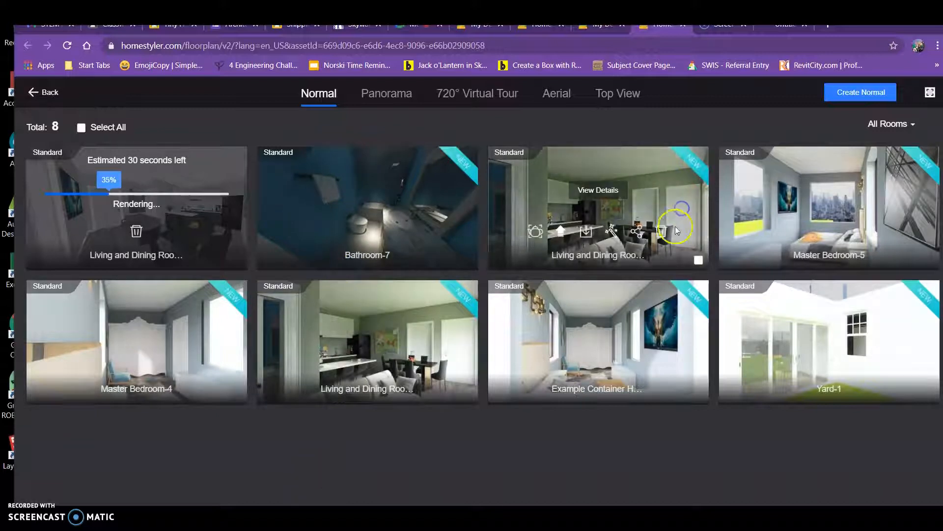
left_click(613, 191)
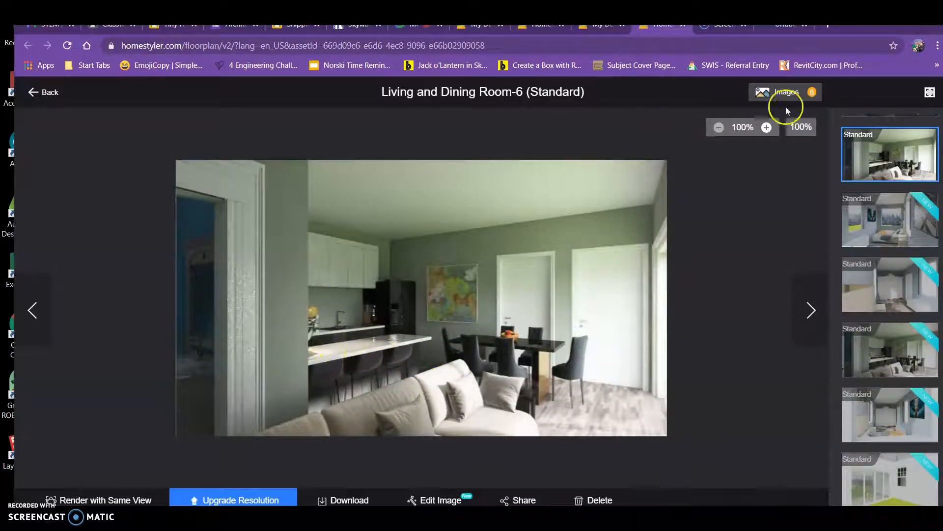
left_click(43, 92)
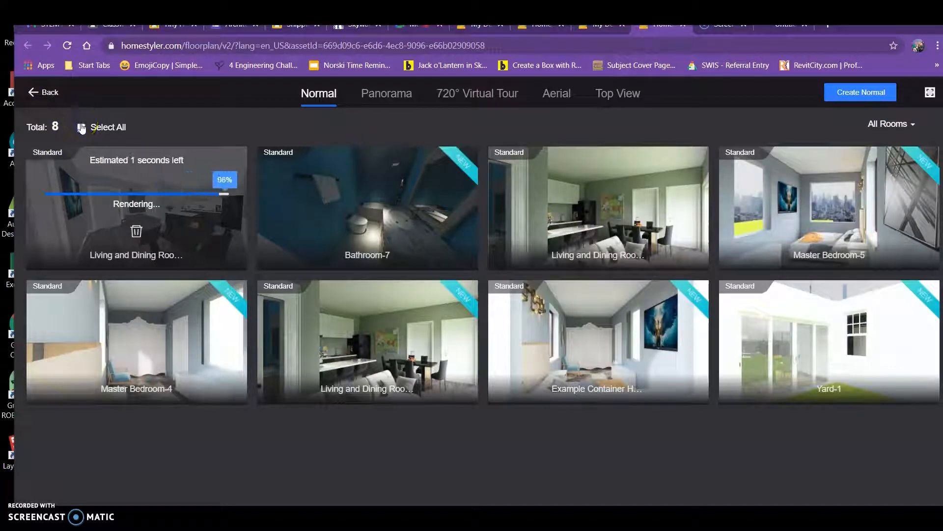
- Download all Normal renders as a zip file and open the downloaded archive
left_click(81, 128)
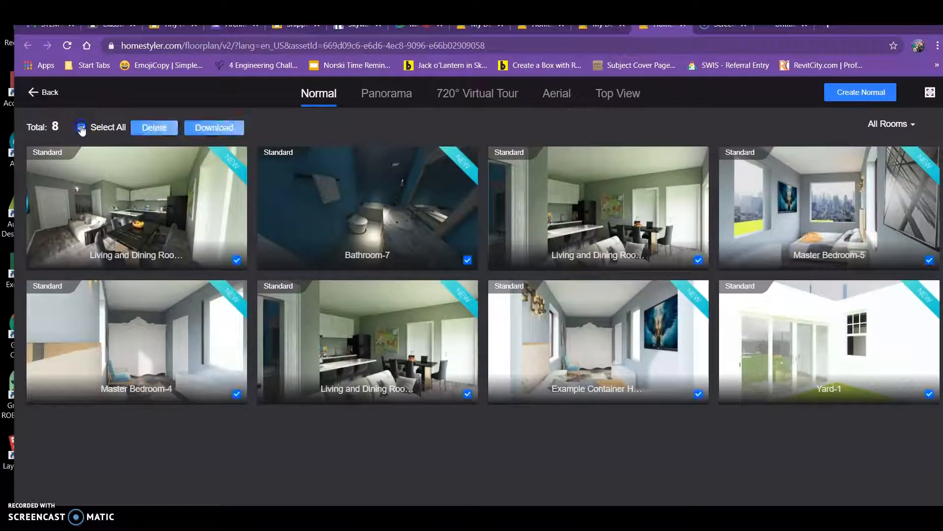
left_click(216, 127)
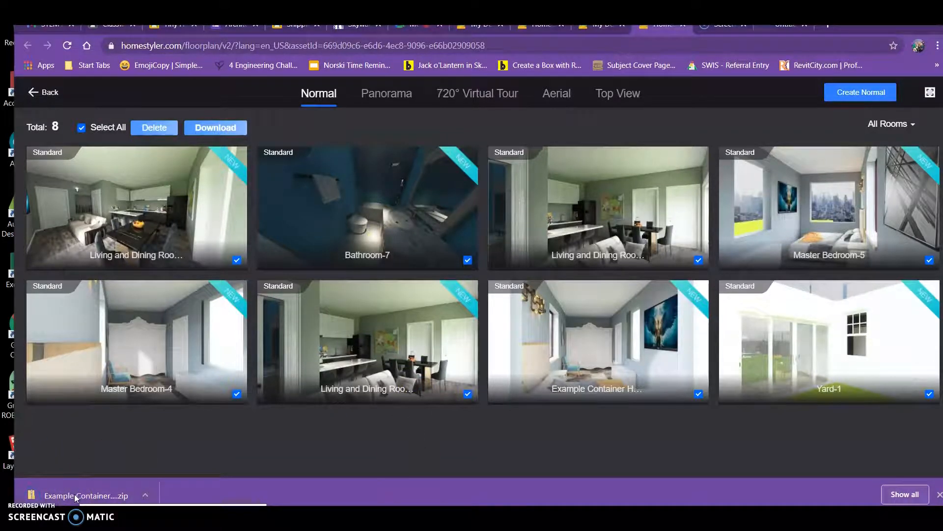
left_click(75, 494)
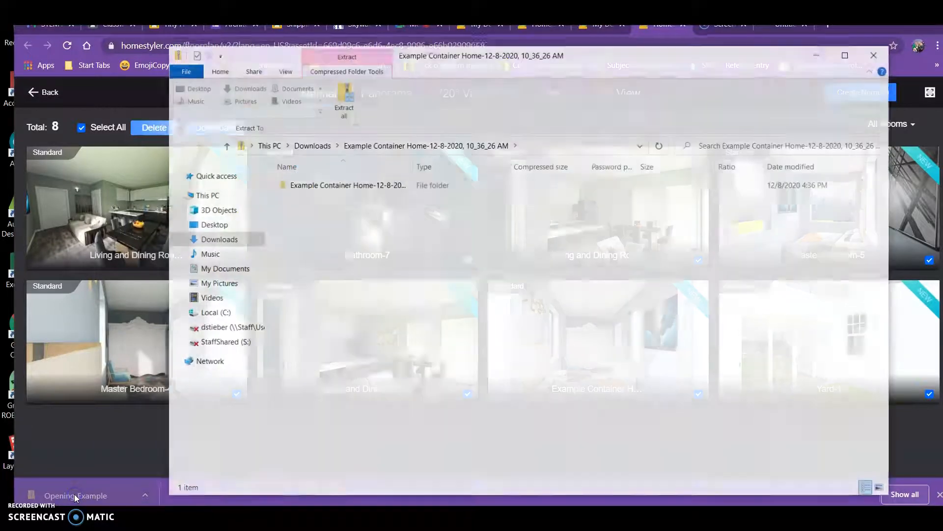
left_click(371, 184)
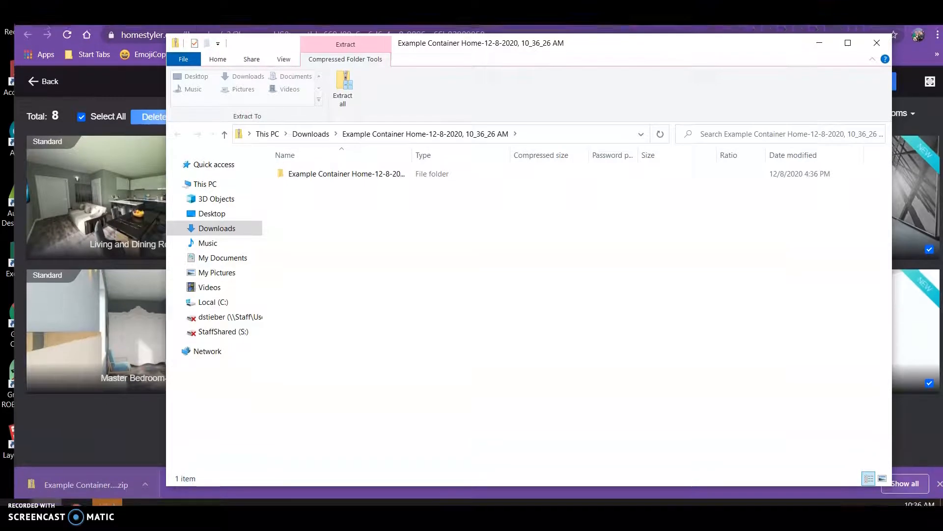
left_click(44, 493)
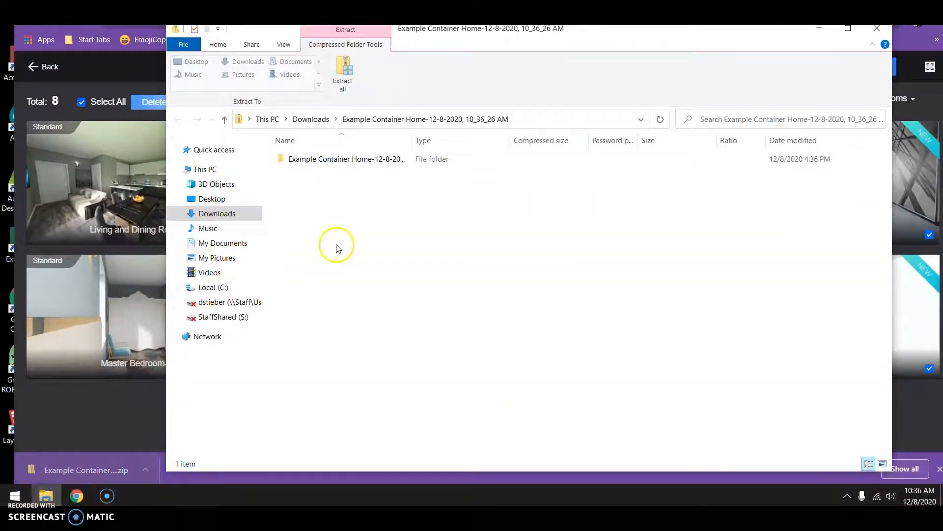
- Try to open the Example Container Home-2 and Living and Dining Room-3 images directly from the folder inside the zip
left_click(234, 214)
double_click(371, 174)
double_click(372, 161)
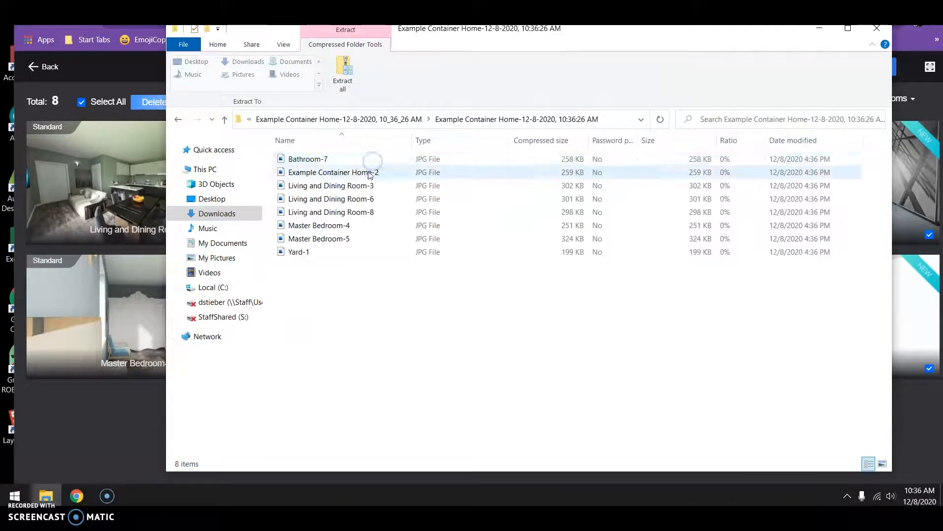
left_click(371, 172)
double_click(372, 172)
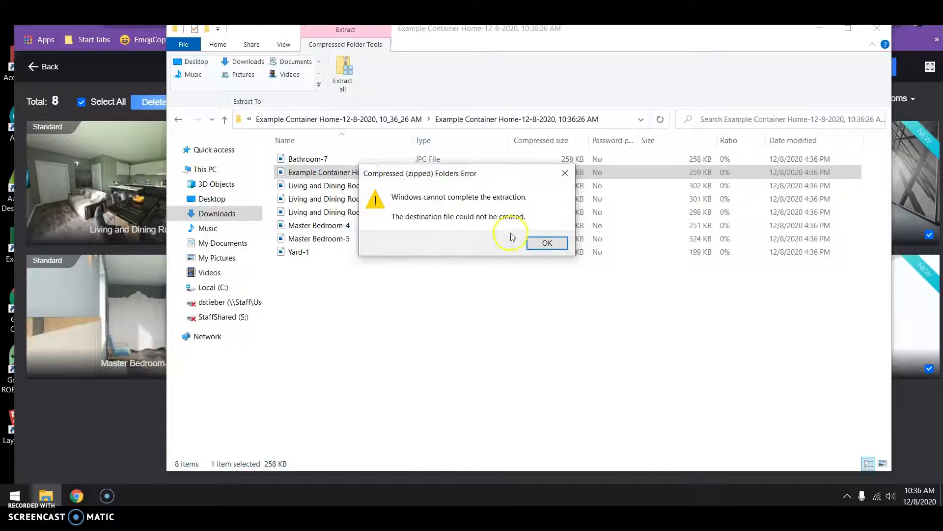
left_click(549, 244)
double_click(351, 186)
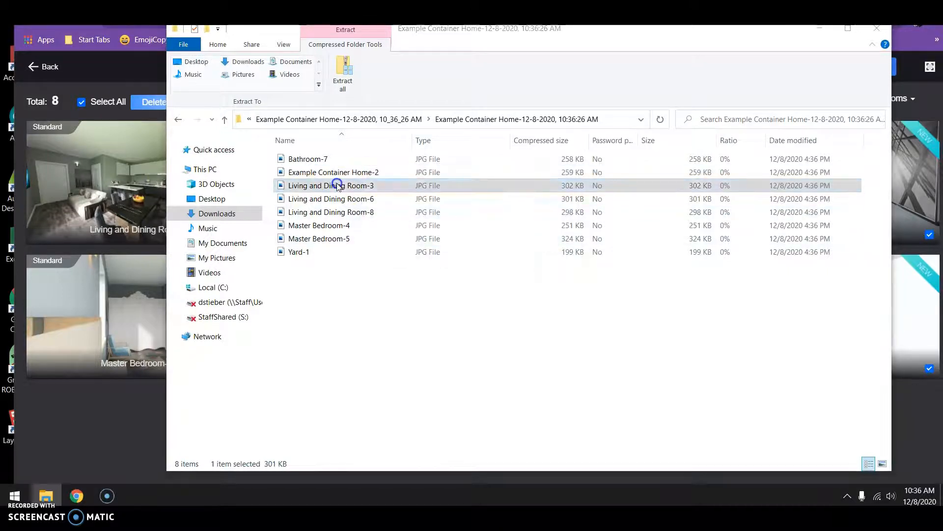
left_click(530, 237)
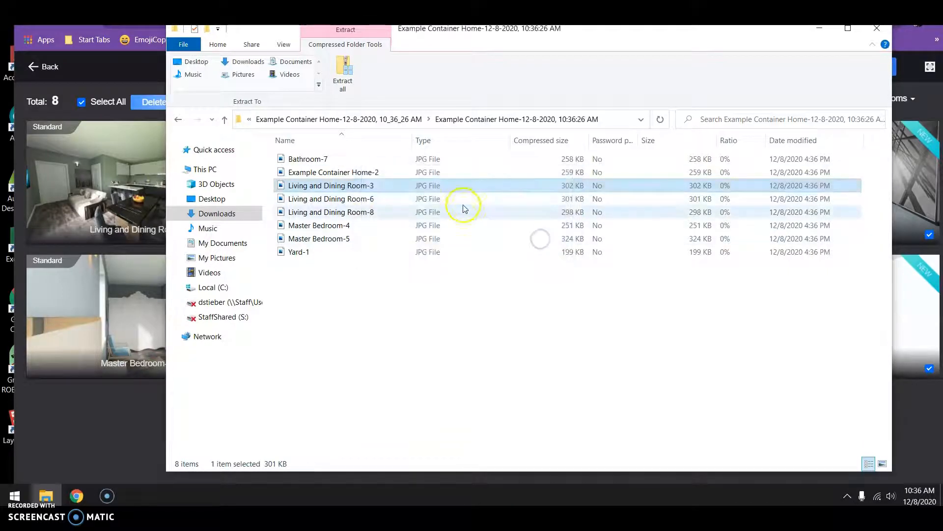
right_click(371, 223)
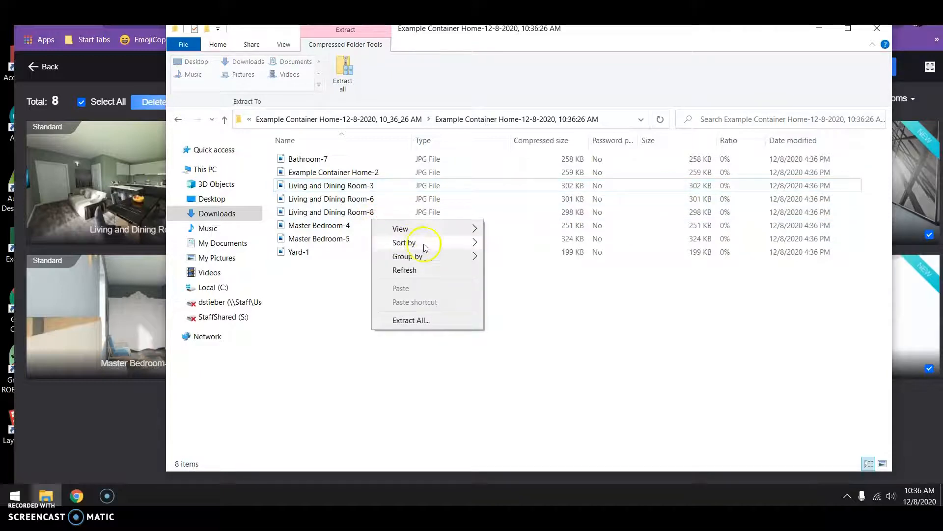
left_click(327, 243)
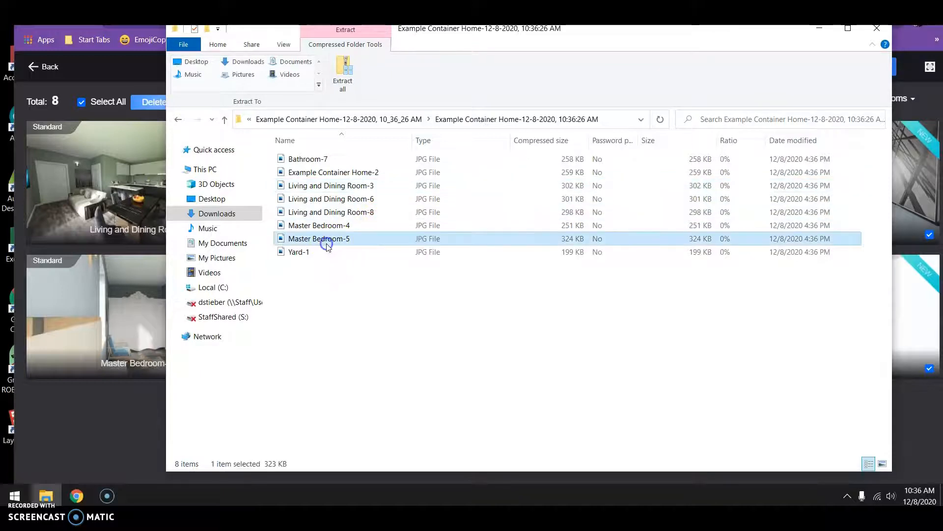
left_click(366, 159)
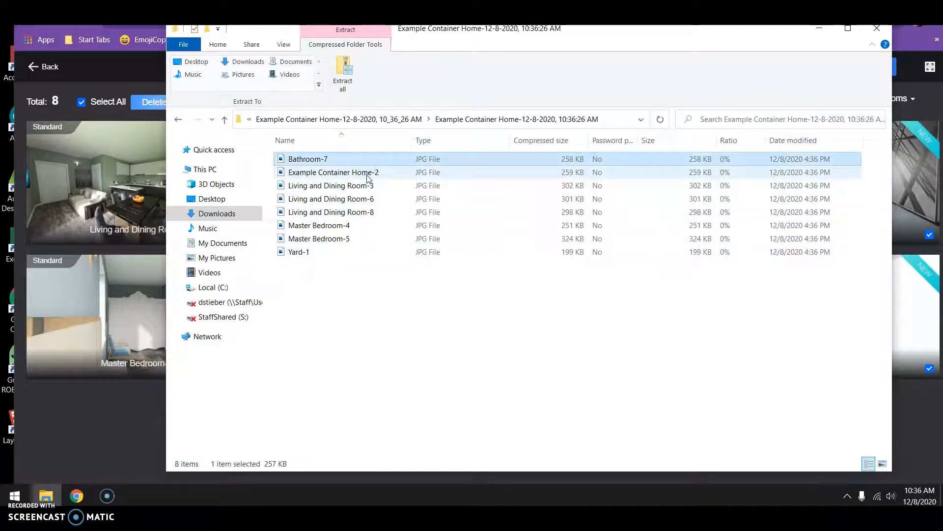
left_click(350, 253, "shift")
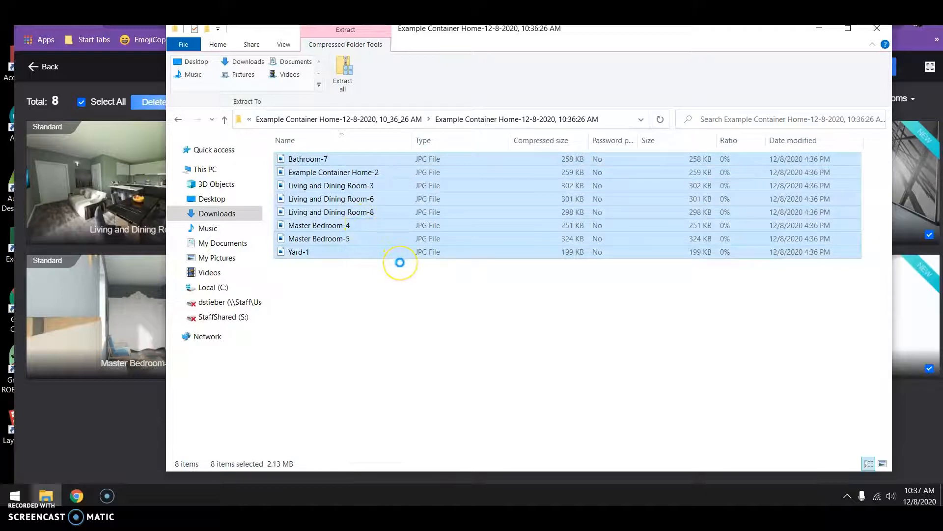
right_click(362, 220)
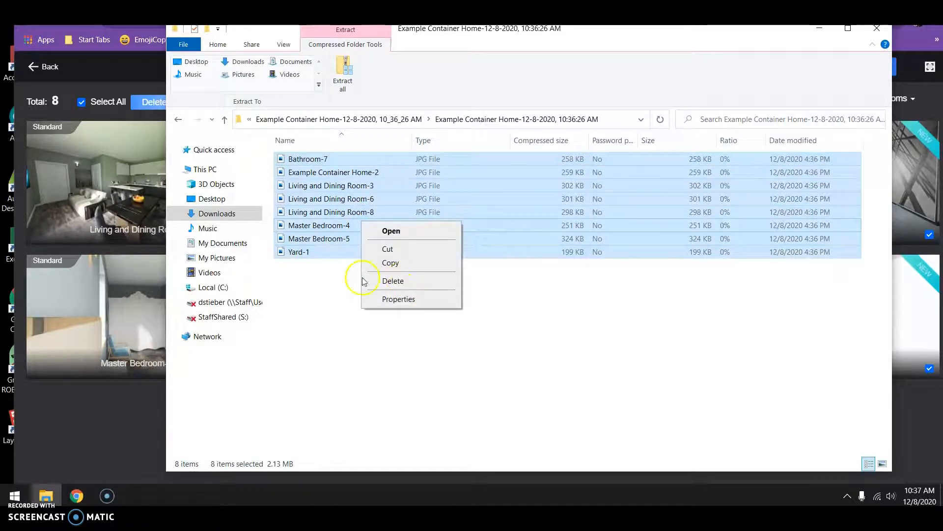
left_click(336, 238)
- Try to open the Bathroom-7 image directly from inside the zip
right_click(347, 158)
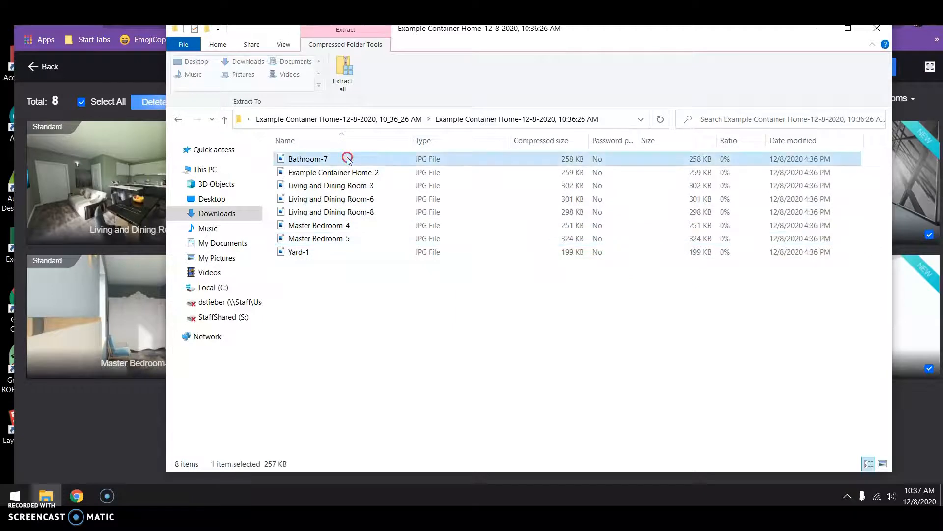
left_click(493, 121)
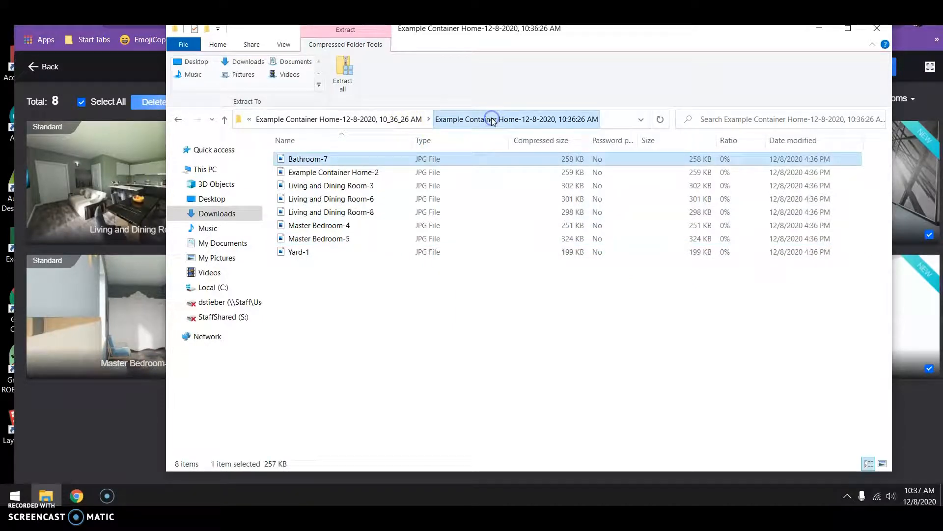
double_click(350, 161)
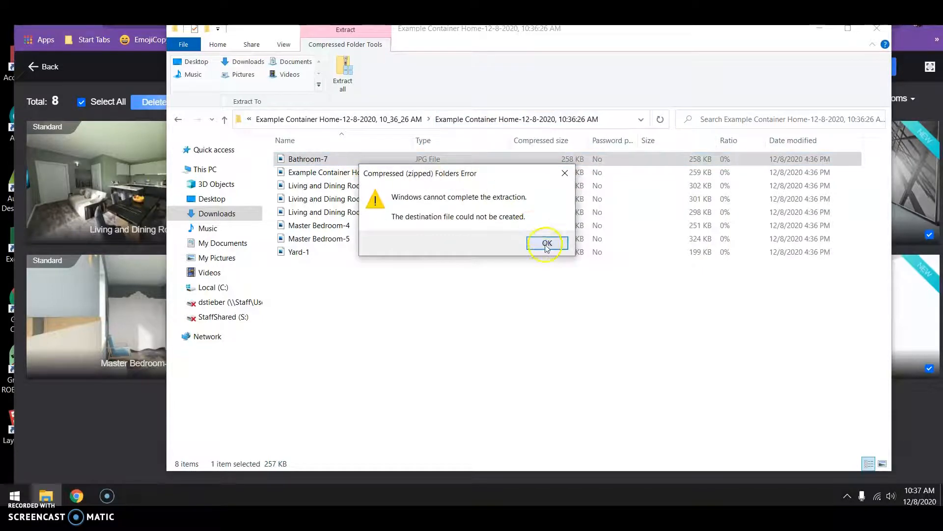
left_click(547, 243)
right_click(347, 159)
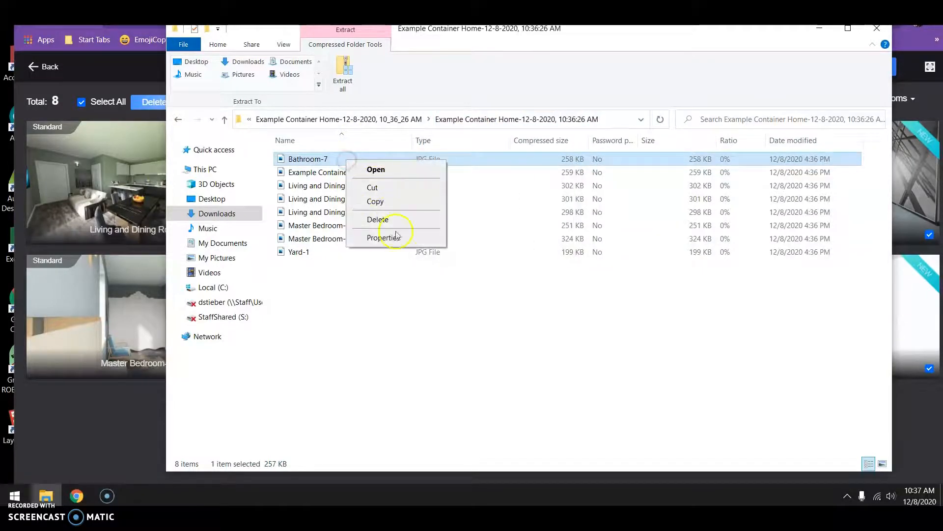
left_click(296, 260)
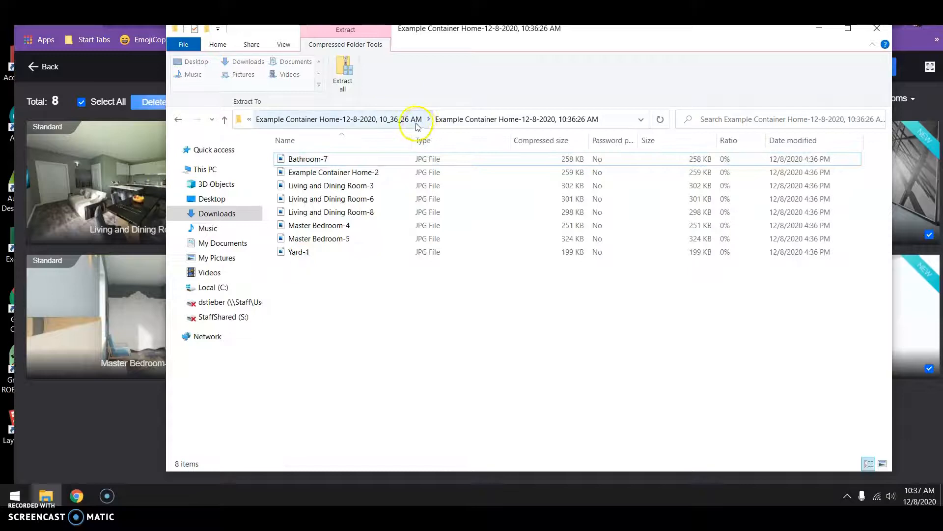
left_click(416, 122)
right_click(370, 159)
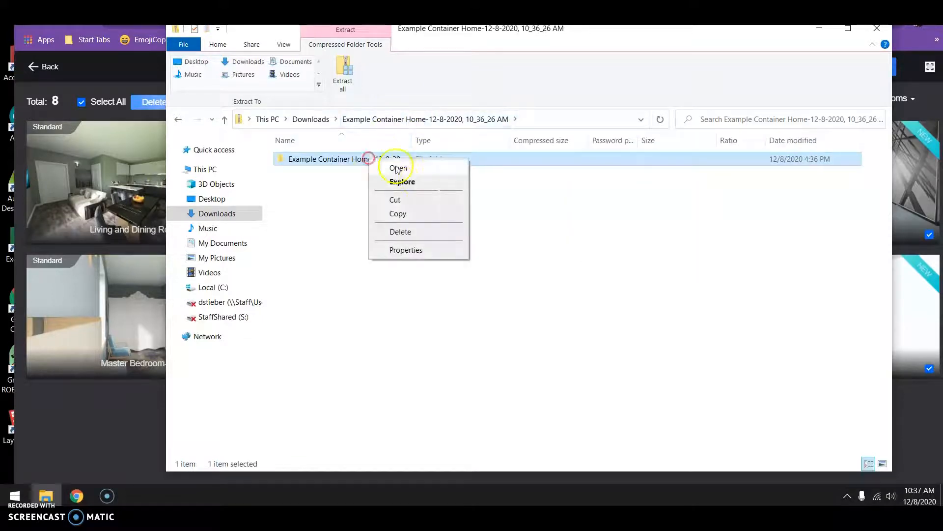
left_click(338, 249)
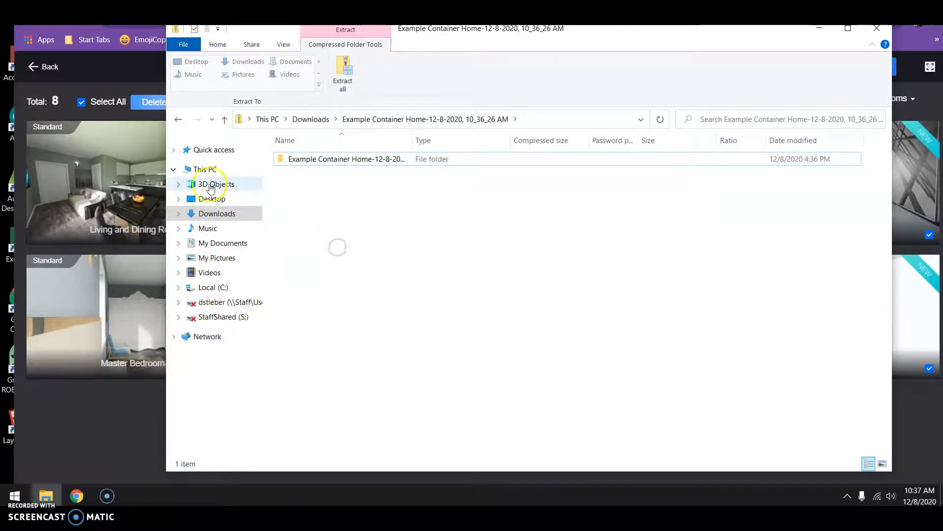
- Go to the Downloads folder and extract the newest Example Container Home zip to the suggested destination folder
left_click(217, 213)
left_click(361, 176)
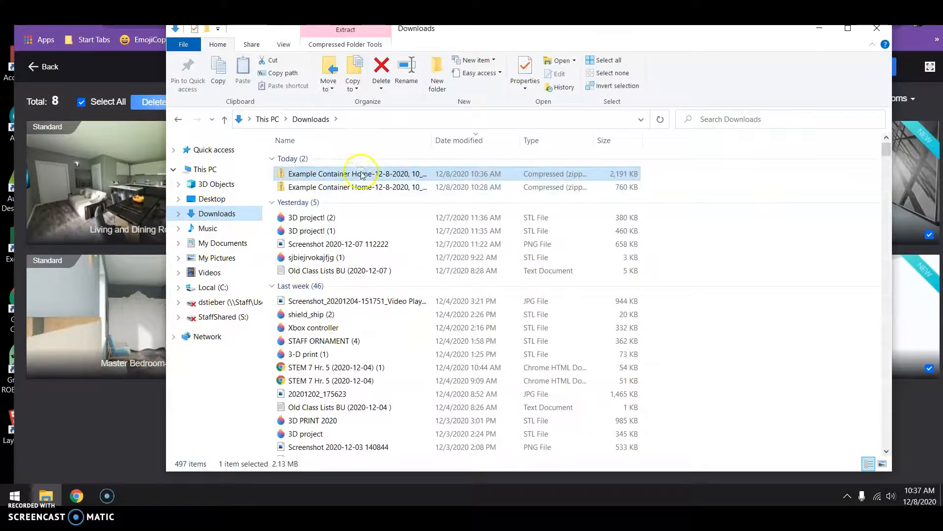
right_click(361, 174)
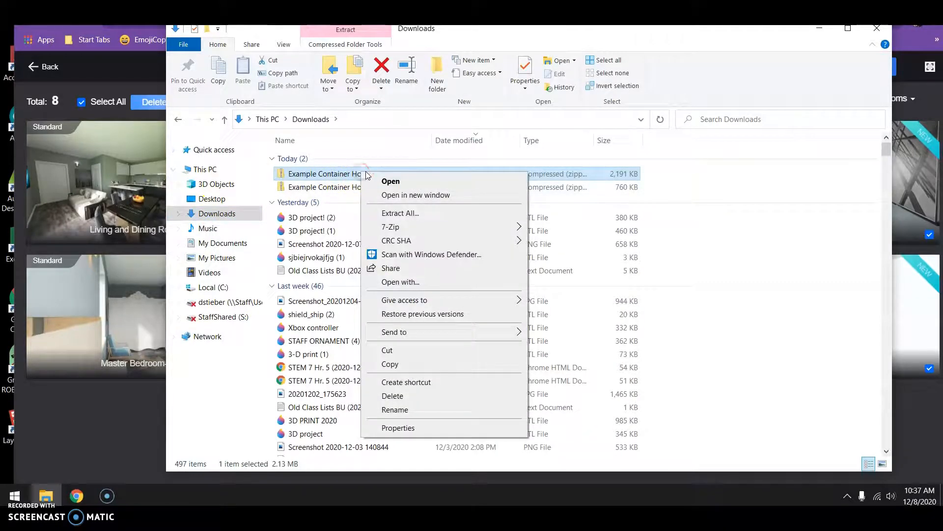
left_click(417, 213)
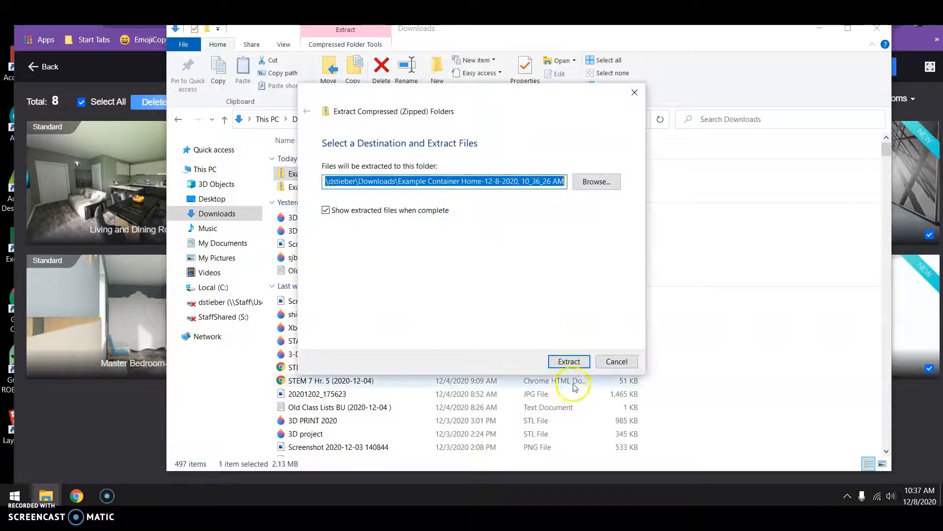
left_click(579, 361)
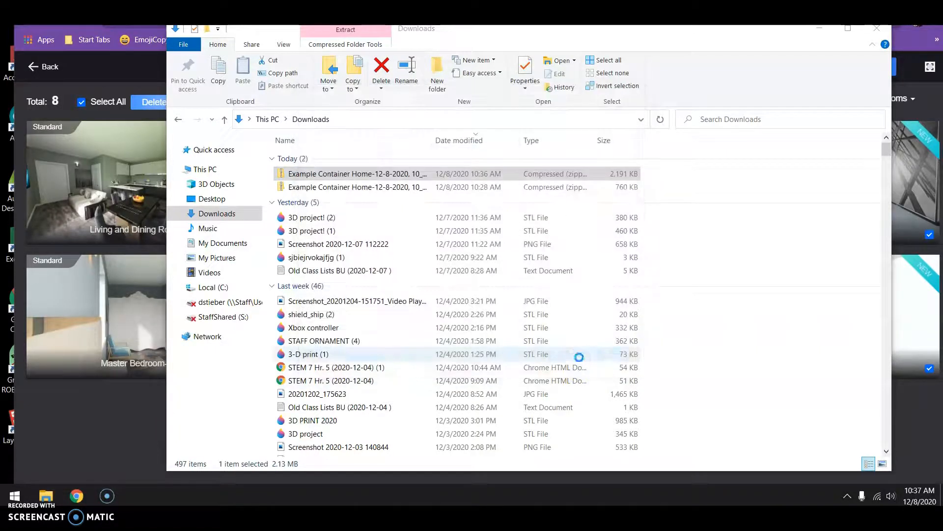
- Open the extracted inner folder, view the images starting from Bathroom-7, and close the viewer and the folder
double_click(400, 119)
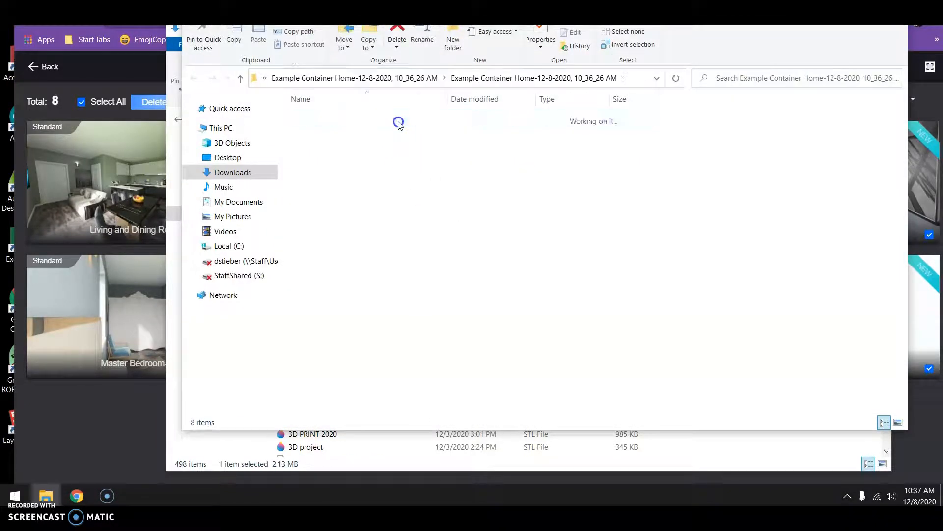
double_click(295, 130)
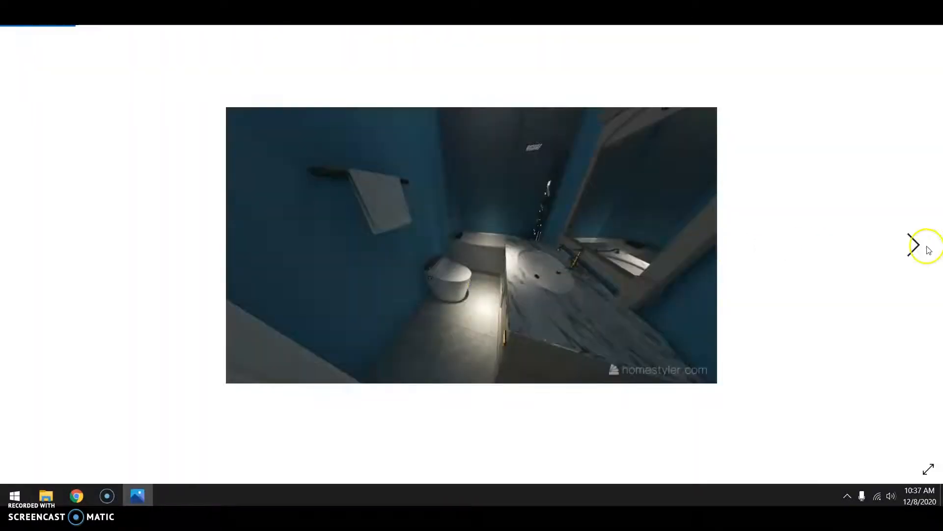
left_click(924, 251)
left_click(924, 252)
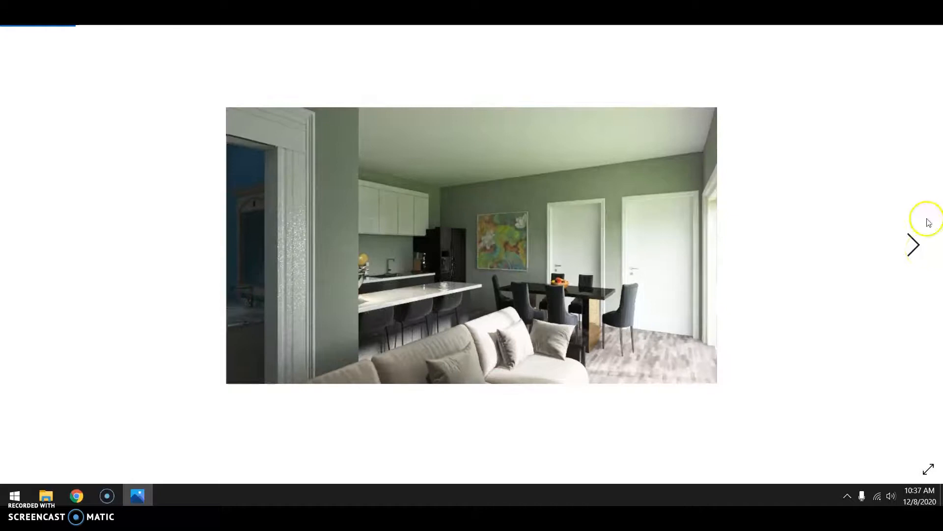
key("alt+F4")
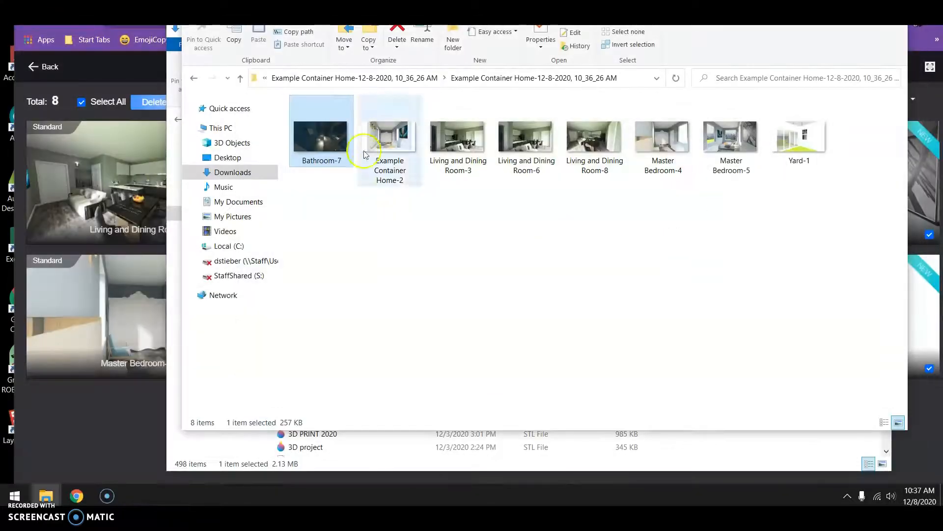
key("alt+F4")
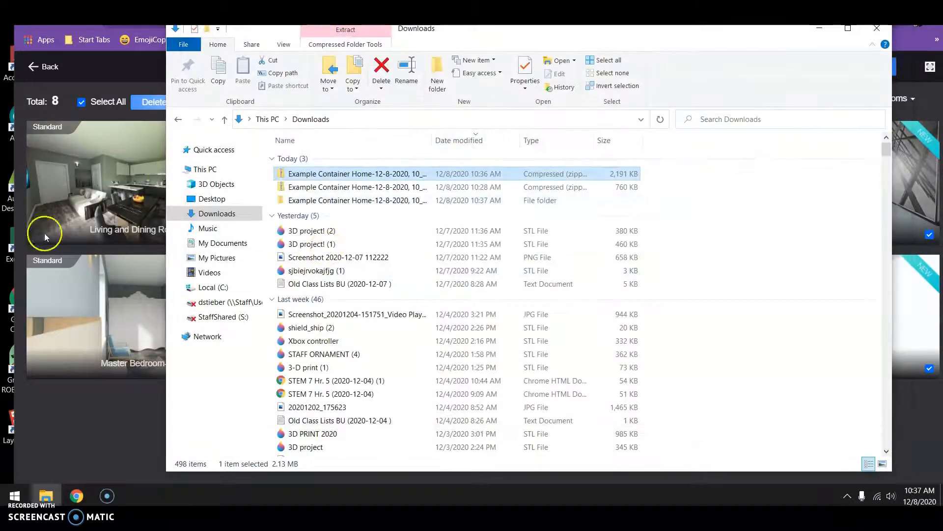
left_click(348, 174)
right_click(348, 175)
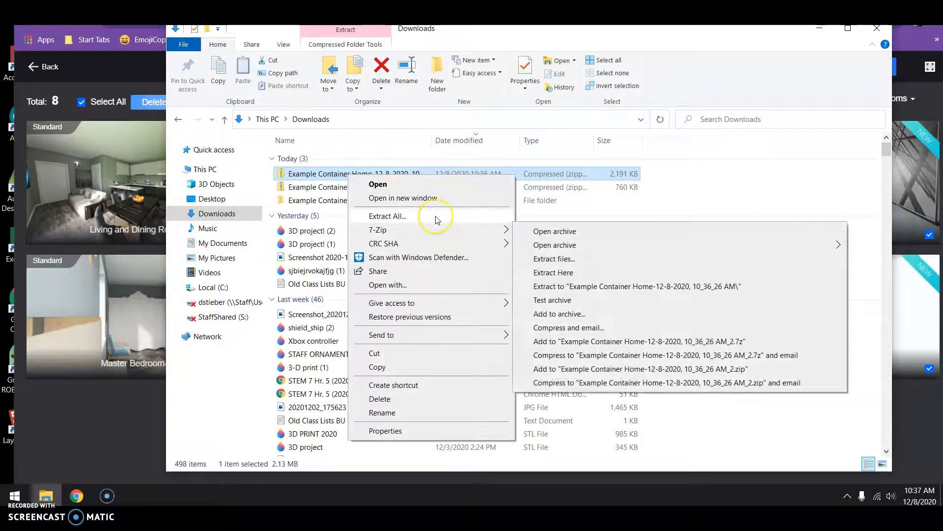
left_click(334, 176)
left_click(747, 191)
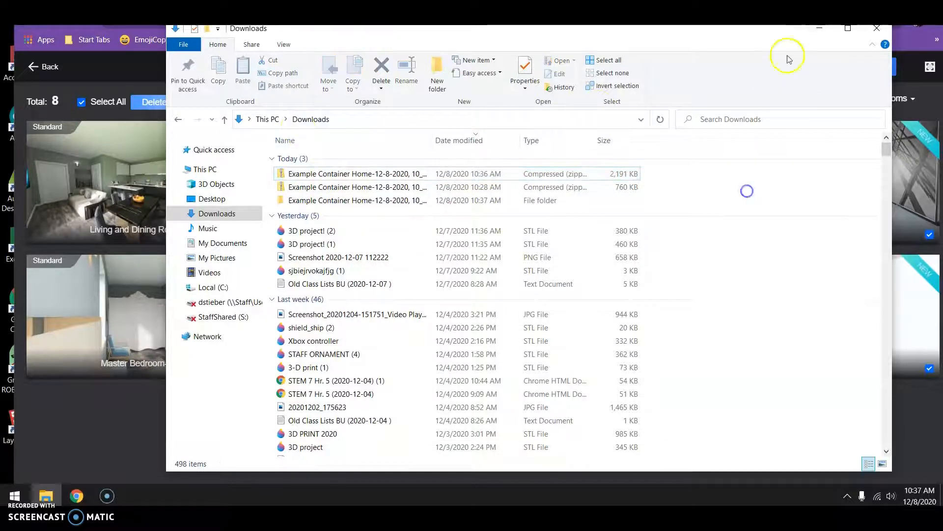
- Minimize the Downloads window, switch to the STEM Architecture 8 classwork in Google Classroom, and open the assignment's Tiny House document
left_click(819, 27)
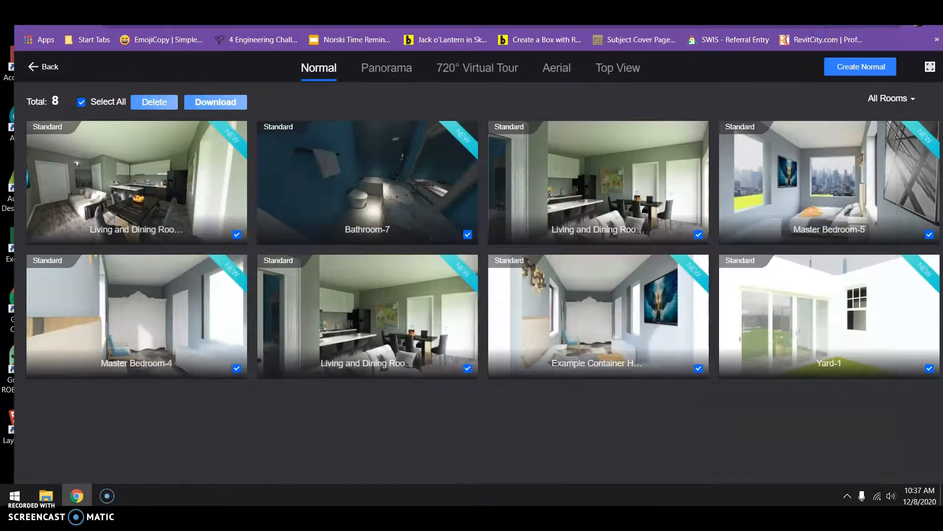
key("ctrl+Tab")
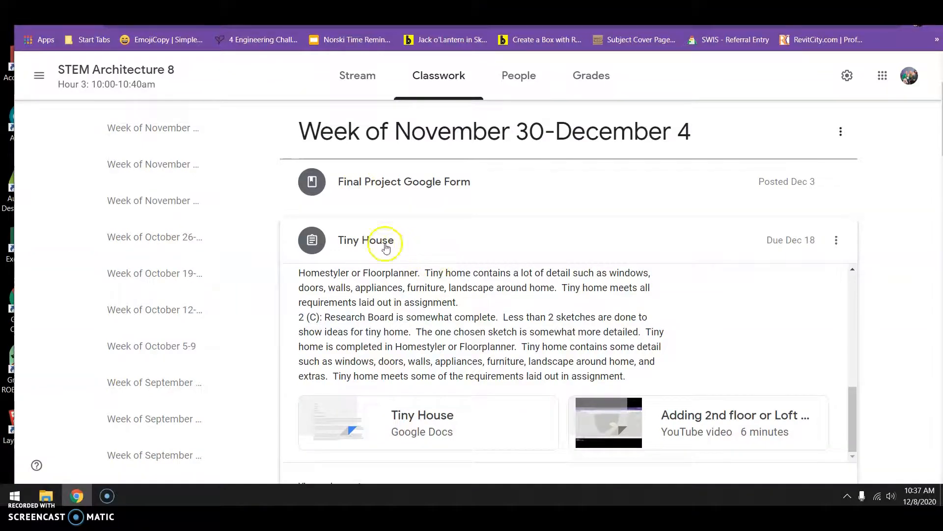
scroll(475, 316, "down", 1)
left_click(475, 342)
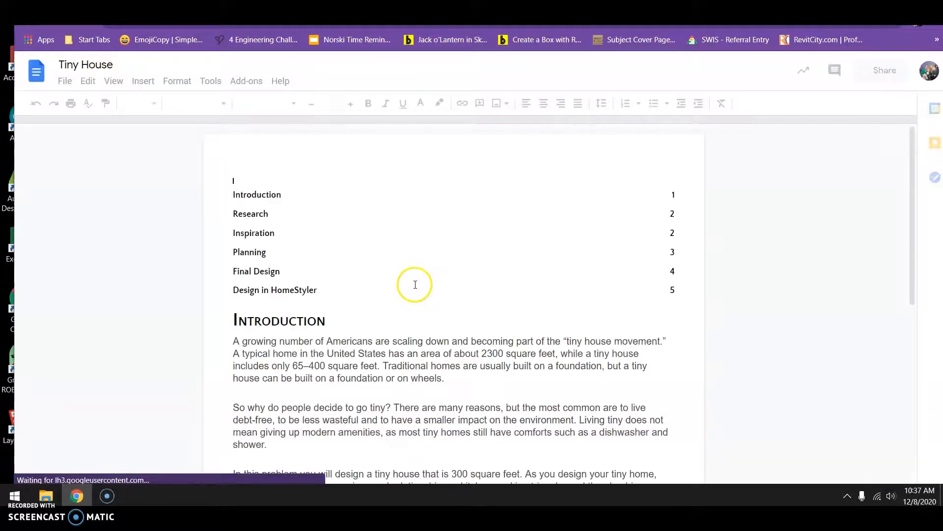
- Place the text cursor below the numbered list in the document's Design in HomeStyler or Floor Planner section
scroll(388, 265, "down", 20)
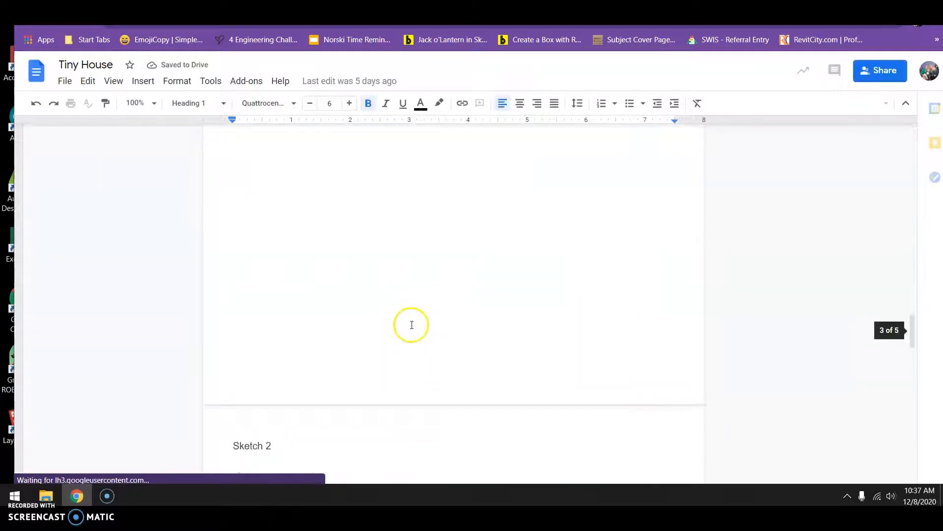
scroll(405, 335, "down", 10)
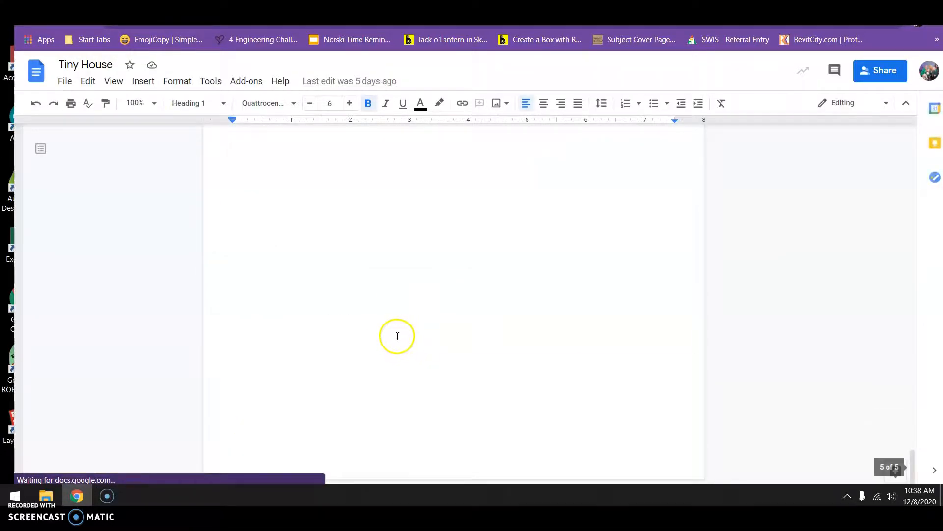
scroll(398, 336, "up", 10)
scroll(397, 334, "down", 6)
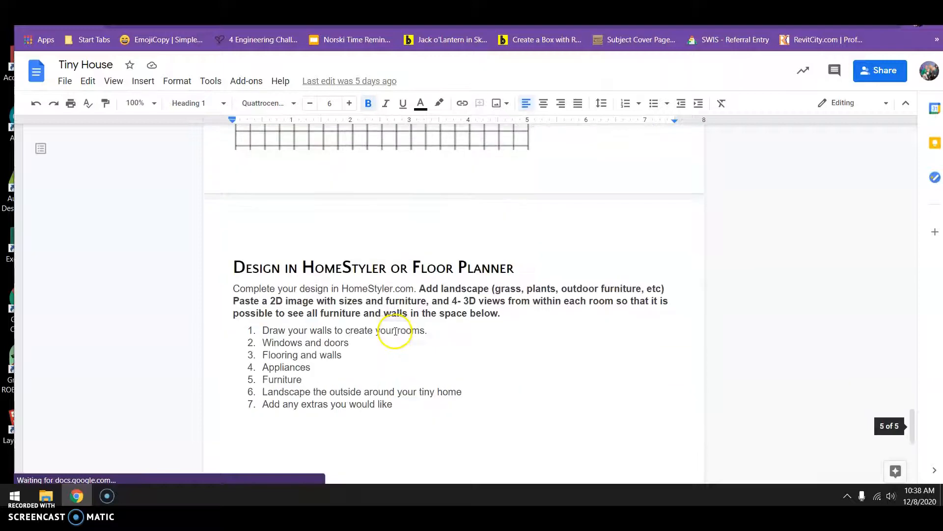
scroll(396, 331, "down", 3)
left_click(253, 284)
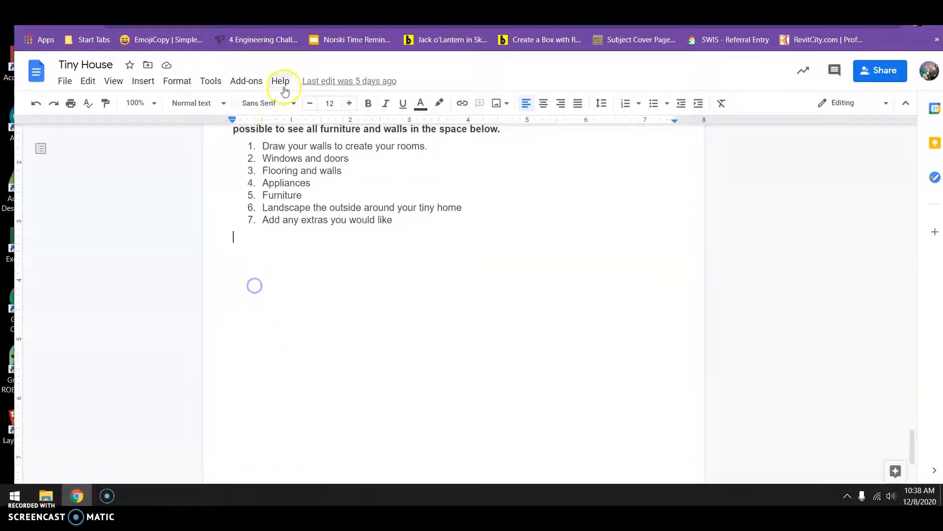
- Insert all images from Bathroom-7 through Yard-1 from the computer, using the inner extracted Example Container Home folder in Downloads
left_click(143, 82)
left_click(160, 101)
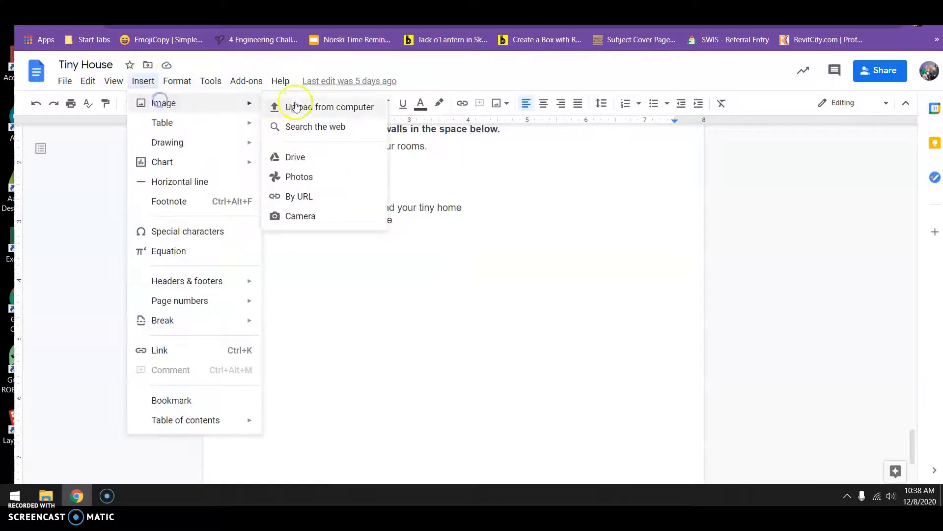
left_click(310, 106)
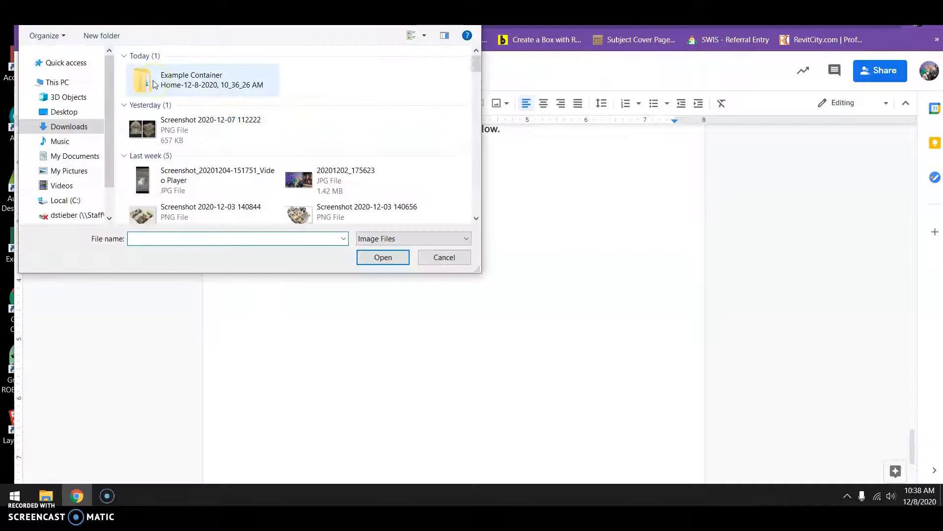
double_click(211, 76)
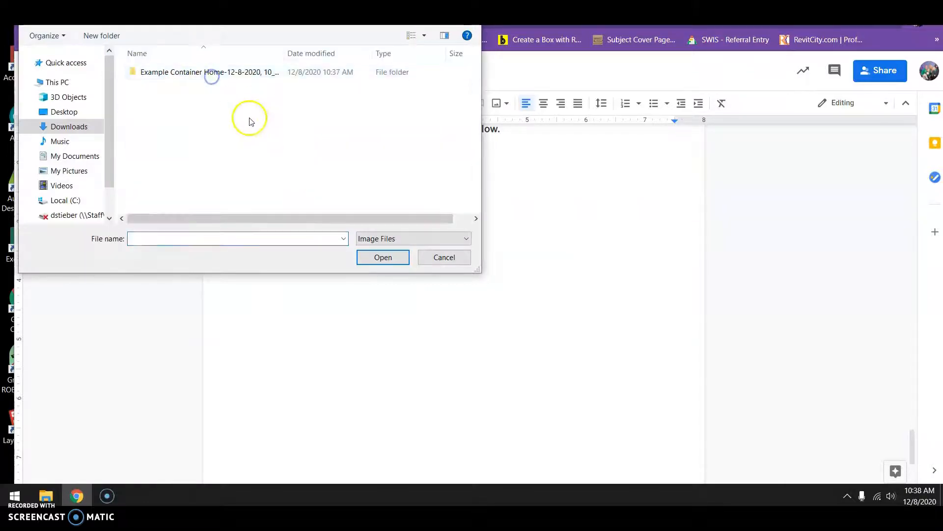
double_click(227, 75)
left_click(167, 89)
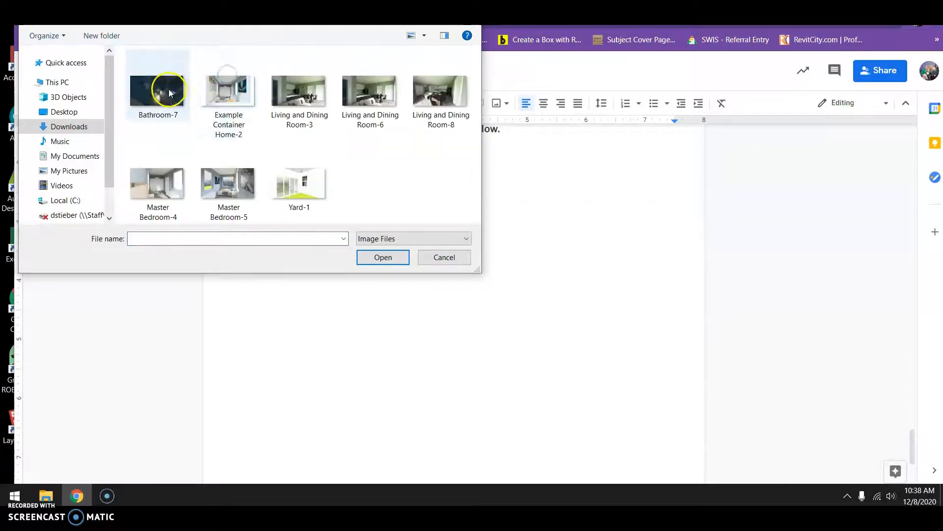
left_click(314, 195, "shift")
left_click(383, 257)
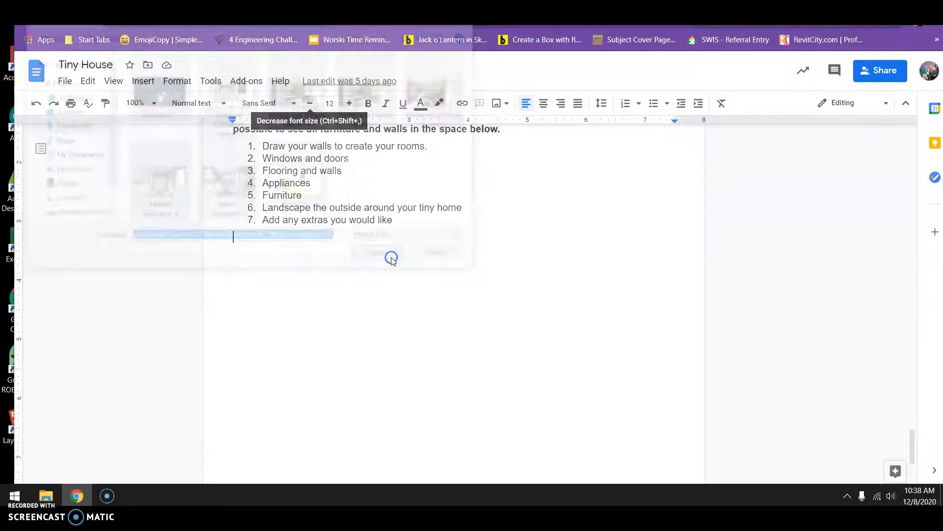
- Look through the inserted room renders, from the yard view back to the Design in HomeStyler or Floor Planner heading
scroll(432, 329, "down", 2)
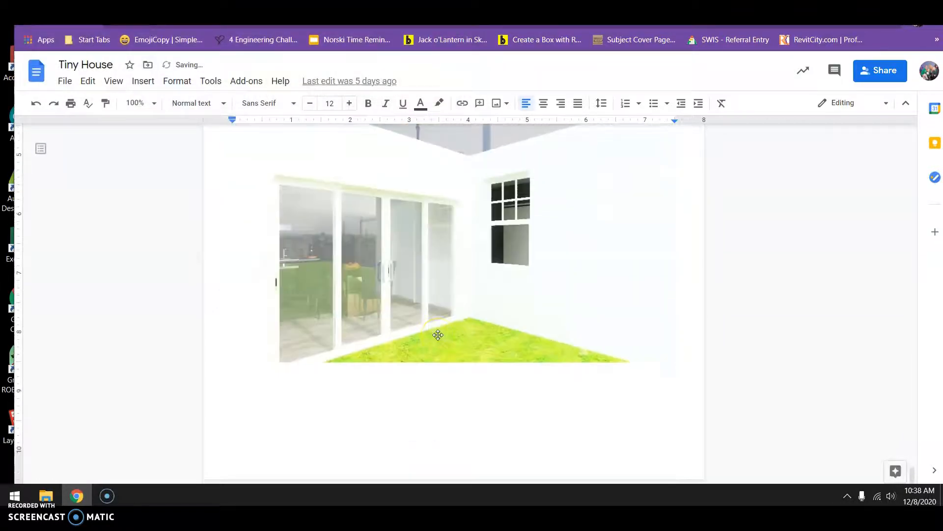
scroll(438, 335, "up", 6)
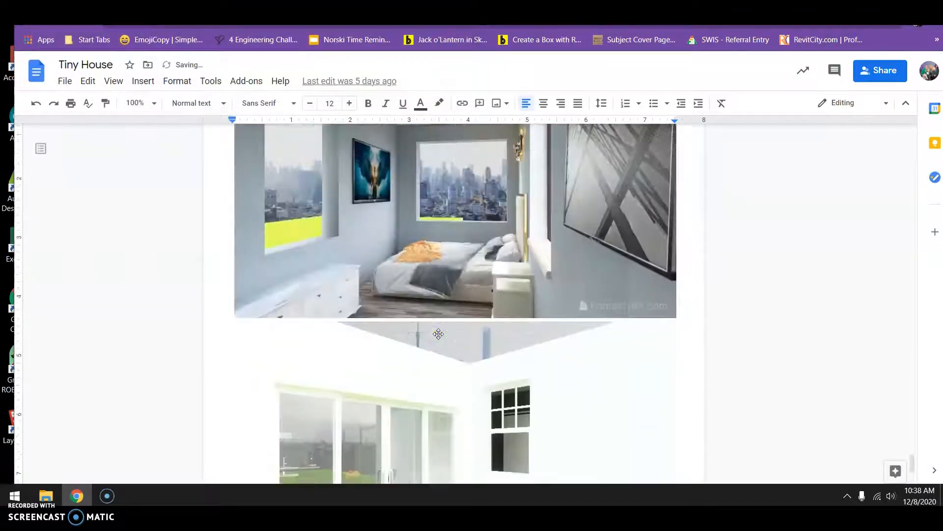
scroll(439, 332, "up", 3)
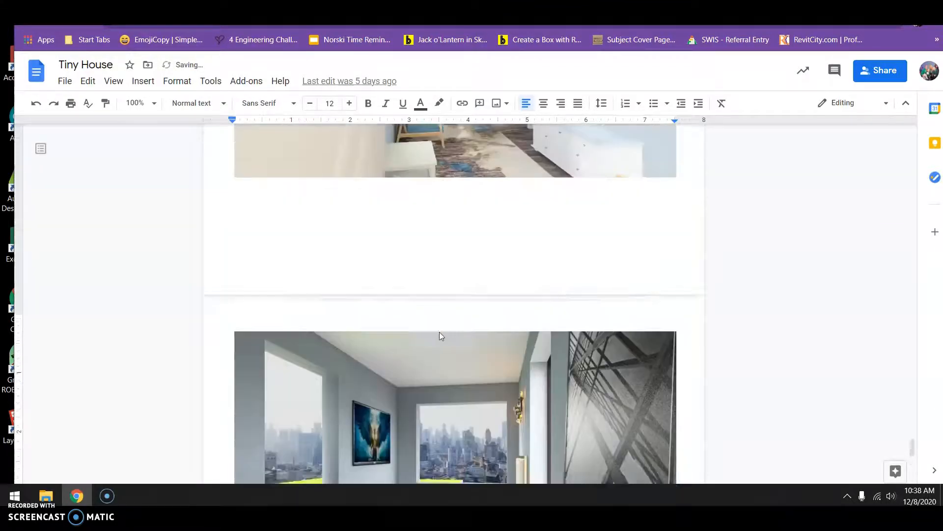
scroll(439, 332, "down", 10)
scroll(439, 331, "up", 2)
scroll(439, 331, "up", 4)
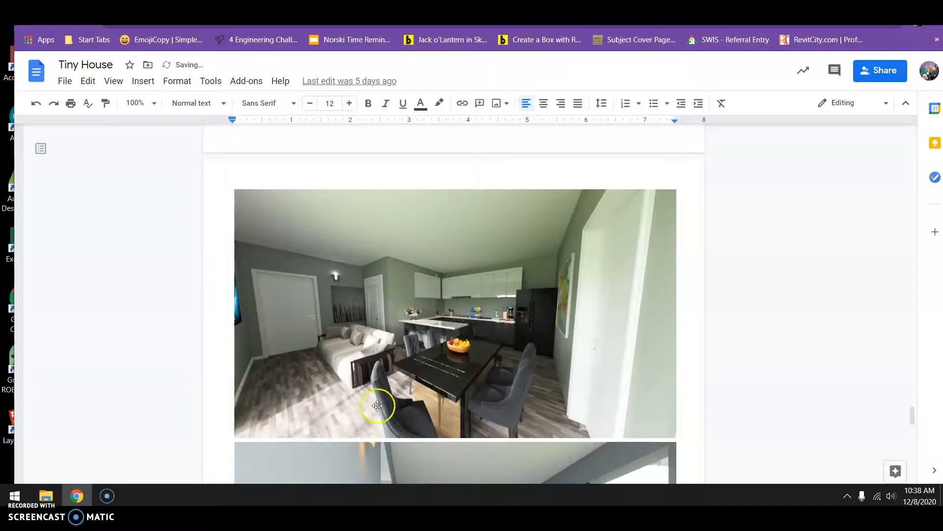
scroll(280, 326, "up", 5)
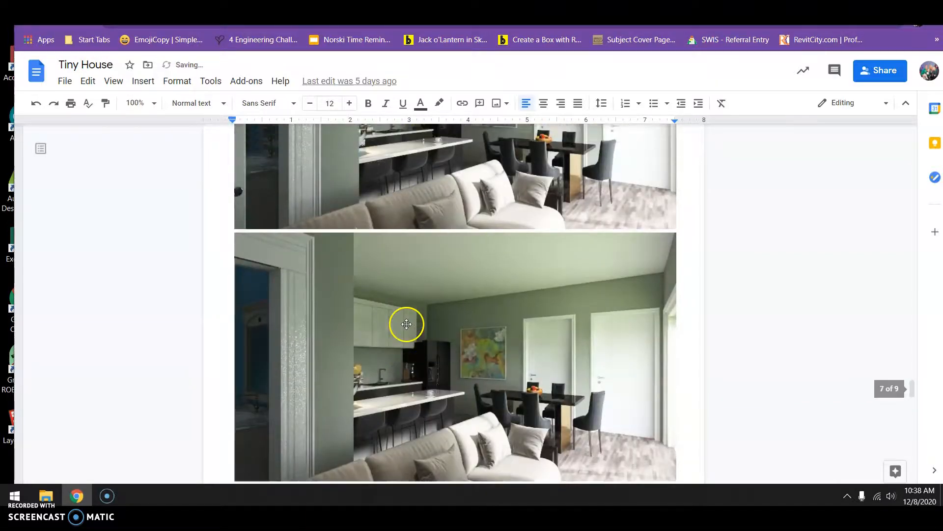
scroll(470, 318, "up", 1)
scroll(477, 314, "up", 15)
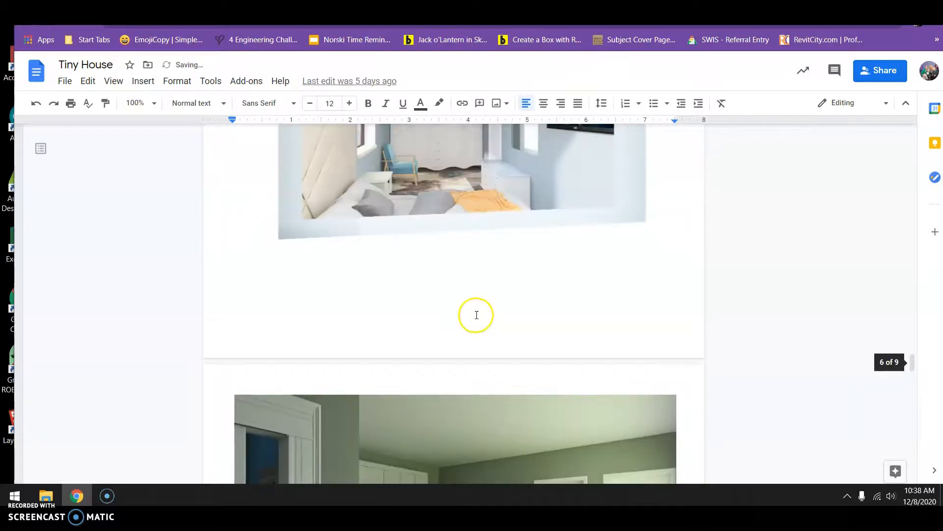
scroll(485, 287, "up", 10)
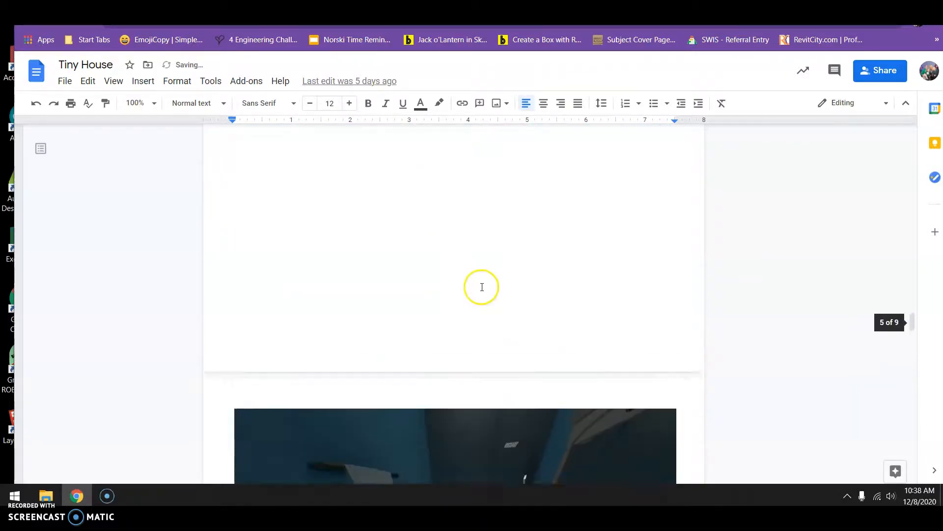
scroll(475, 279, "up", 1)
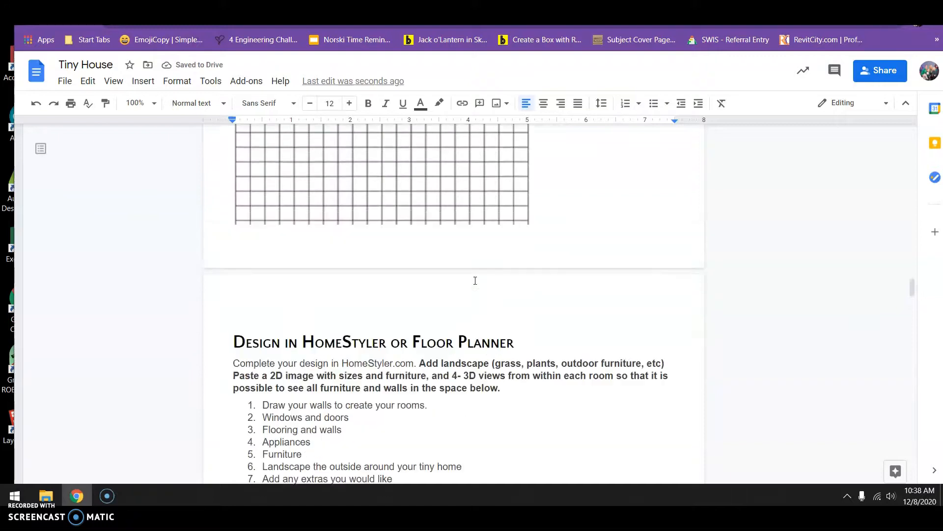